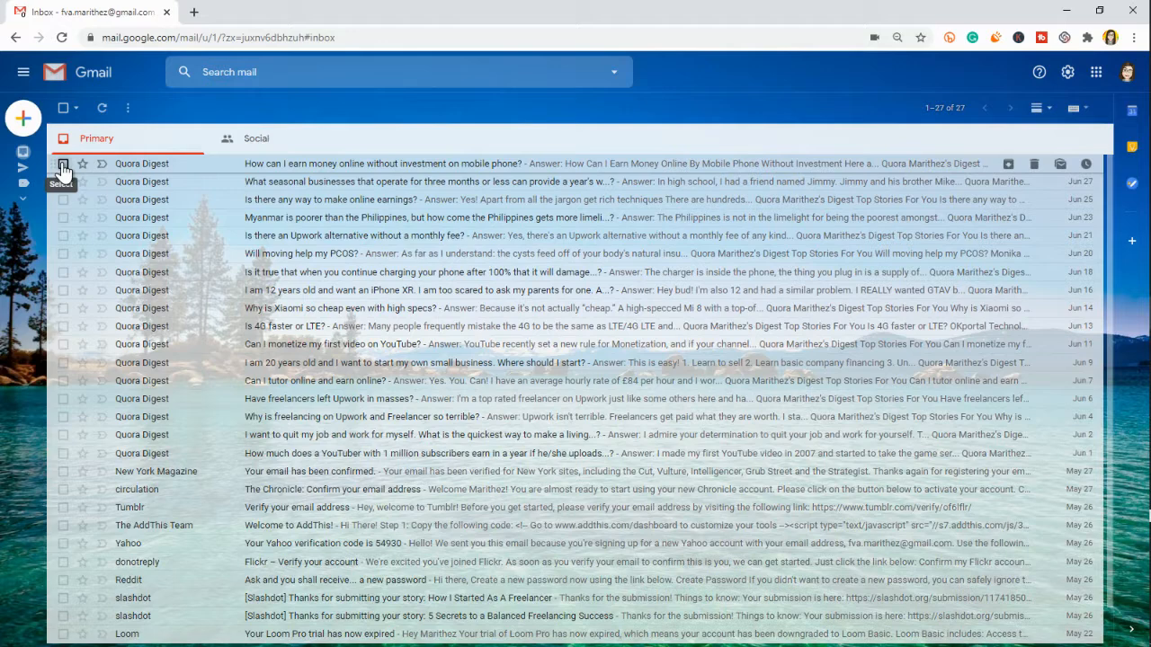
Step: Create a new label named Quora Digest and apply it to the newest Quora Digest email
left_click(63, 165)
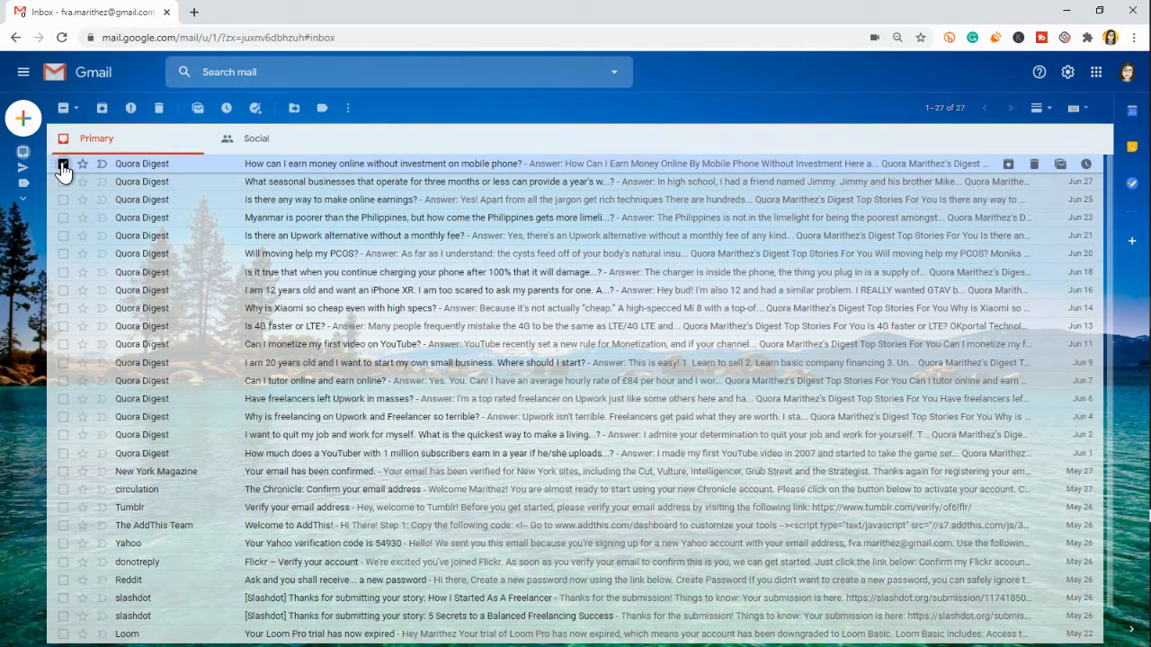
left_click(324, 110)
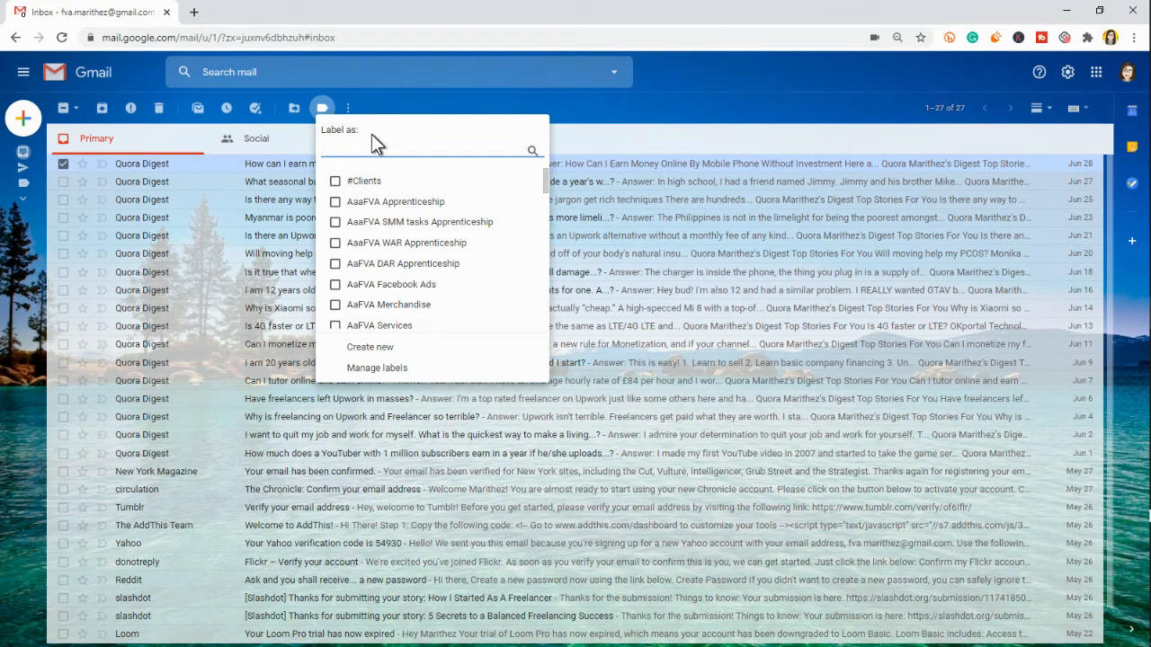
type("Qu")
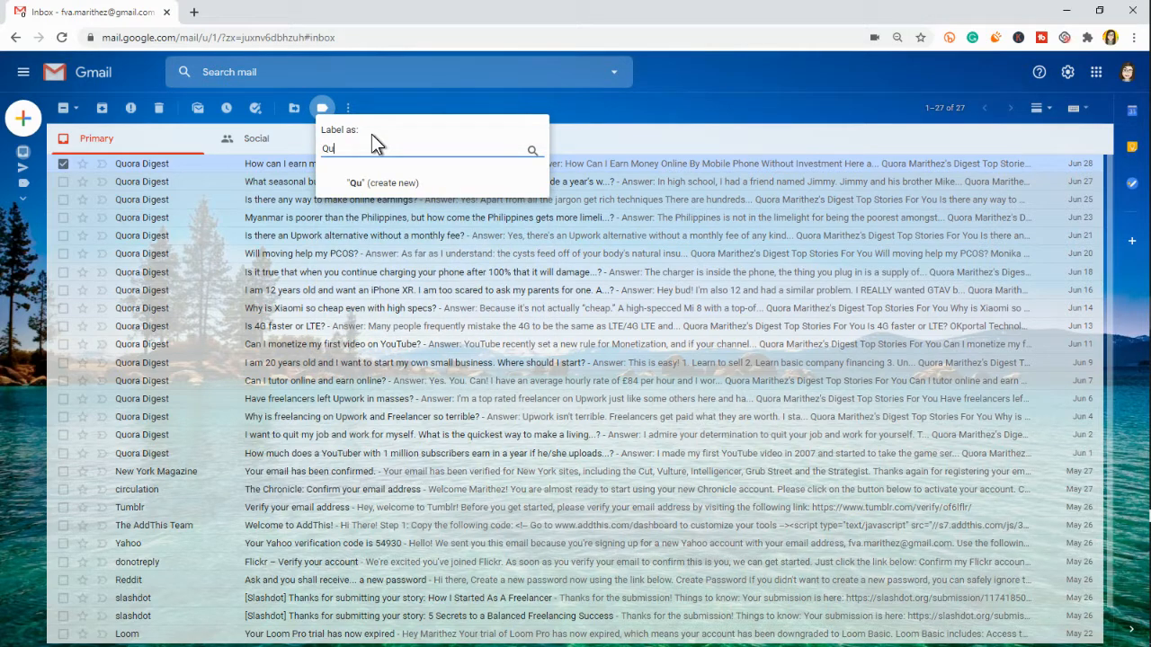
type("ora Digest")
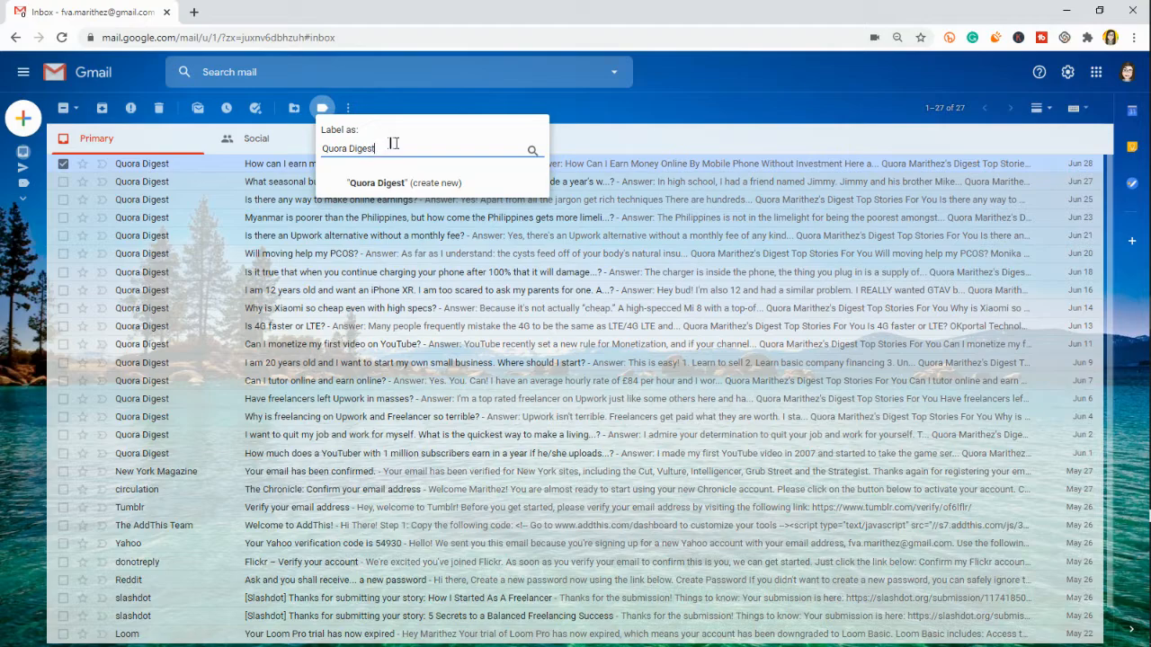
left_click(401, 183)
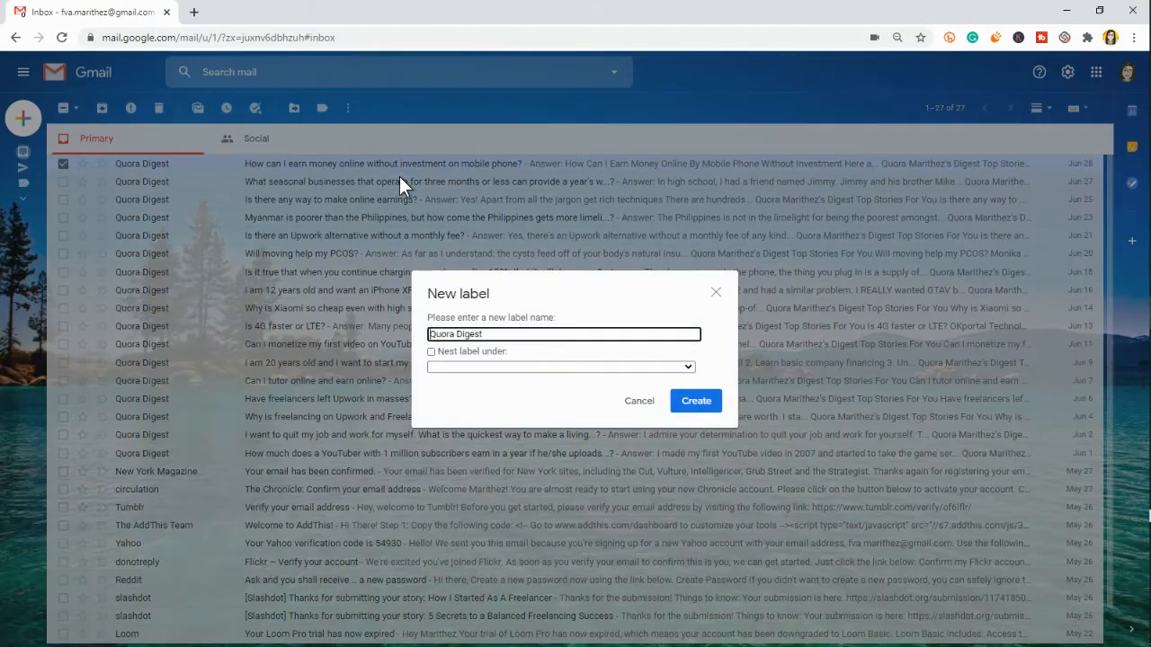
left_click(694, 402)
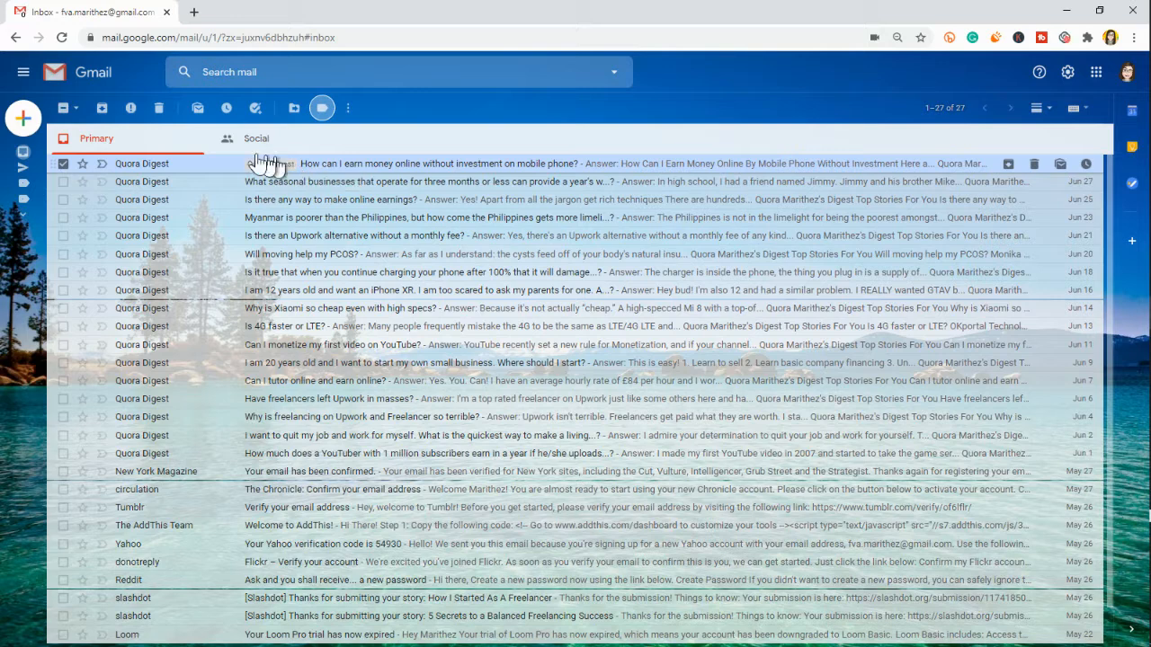
Step: Set the color of the Quora Digest label to green
mouse_move(7, 168)
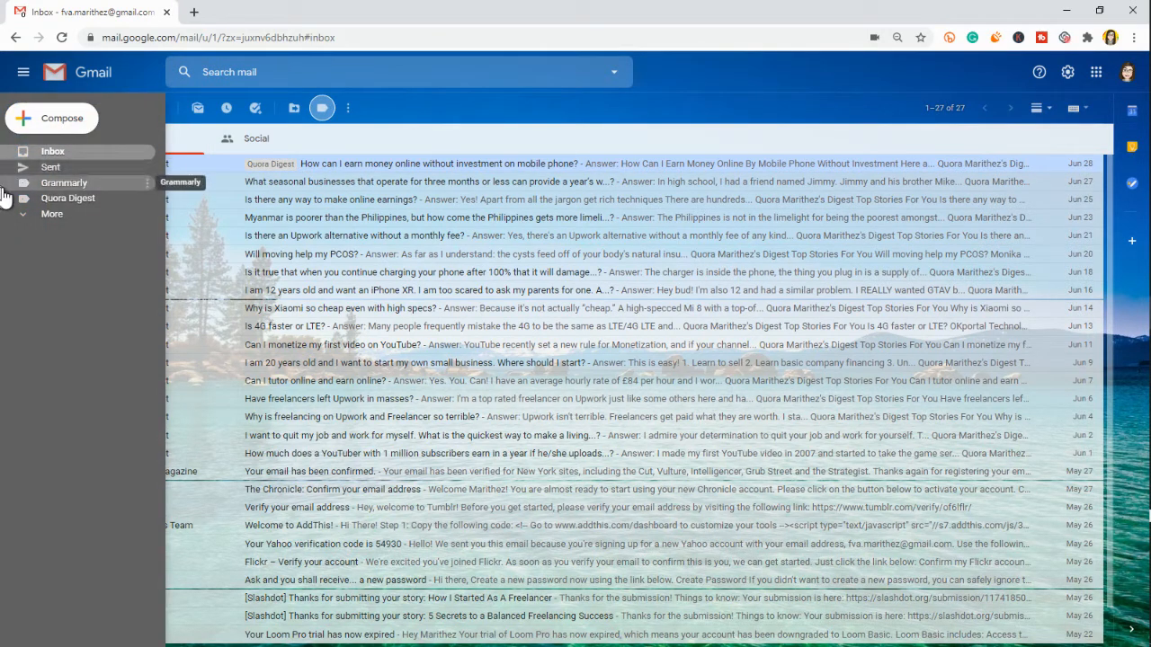
left_click(148, 199)
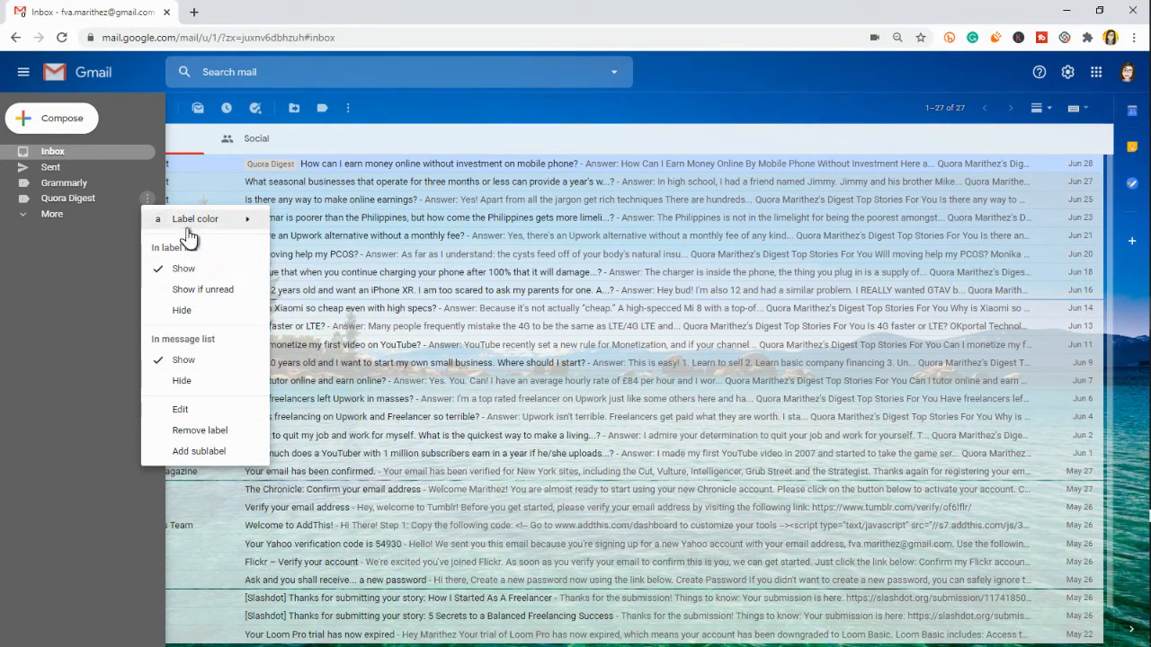
mouse_move(188, 230)
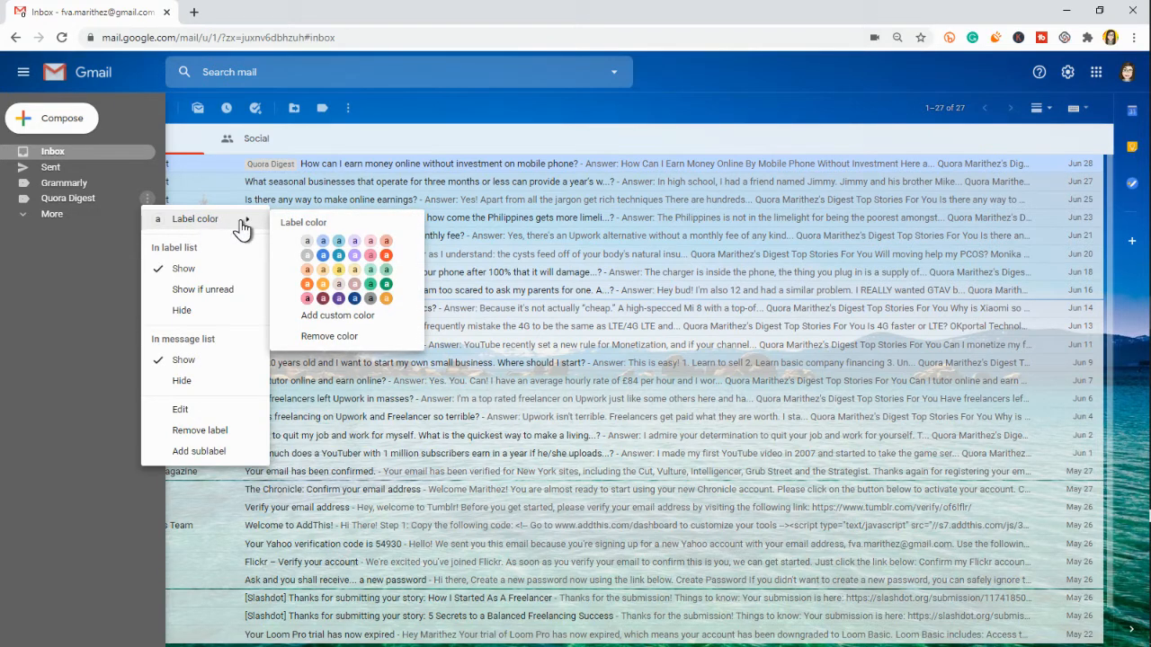
left_click(369, 284)
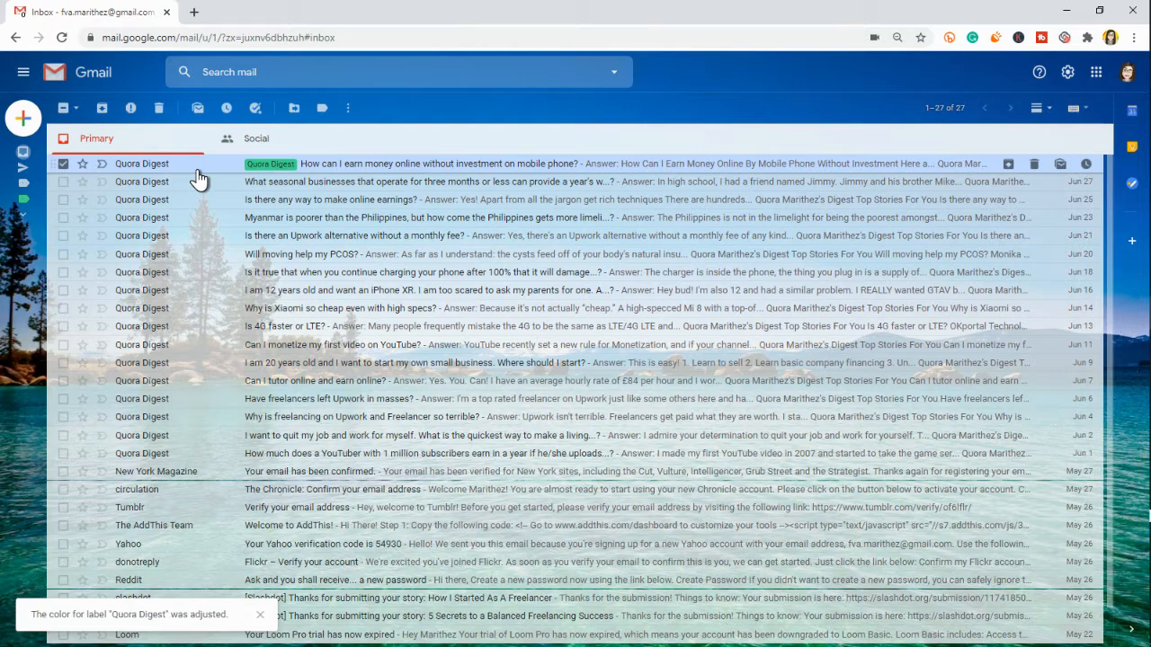
Step: Apply the Quora Digest label to all remaining Quora Digest emails, dated Jun 27 back to Jun 1, leaving out the already labelled one
left_click(62, 166)
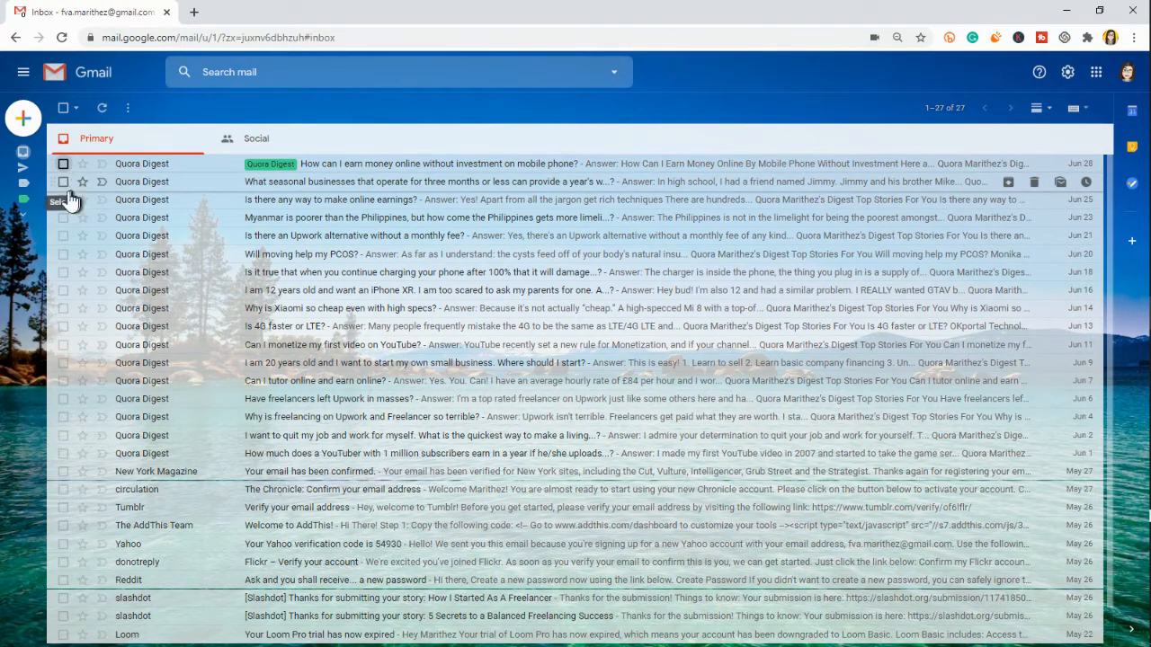
left_click(63, 182)
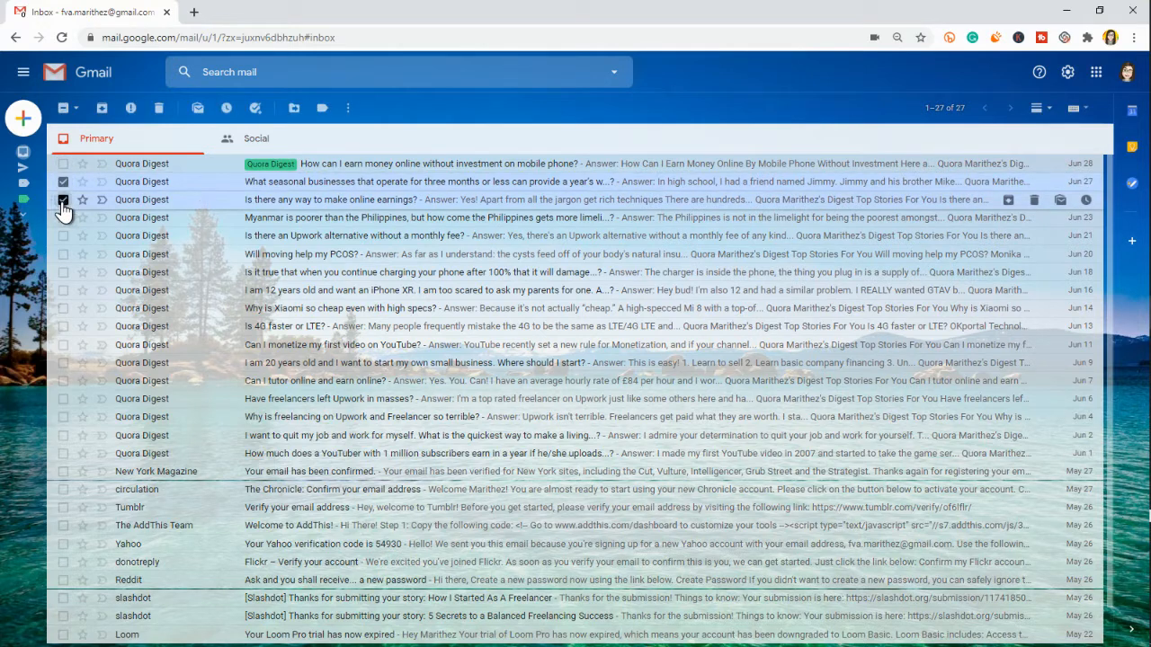
left_click(63, 199)
left_click(63, 217)
left_click(63, 235)
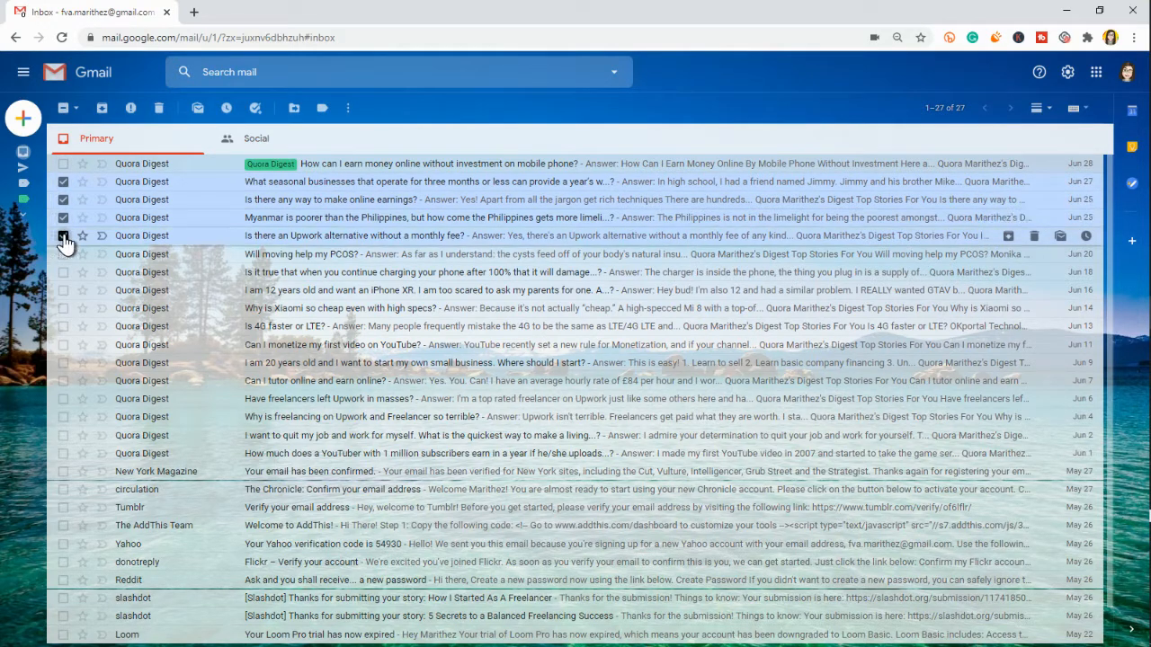
left_click(63, 253)
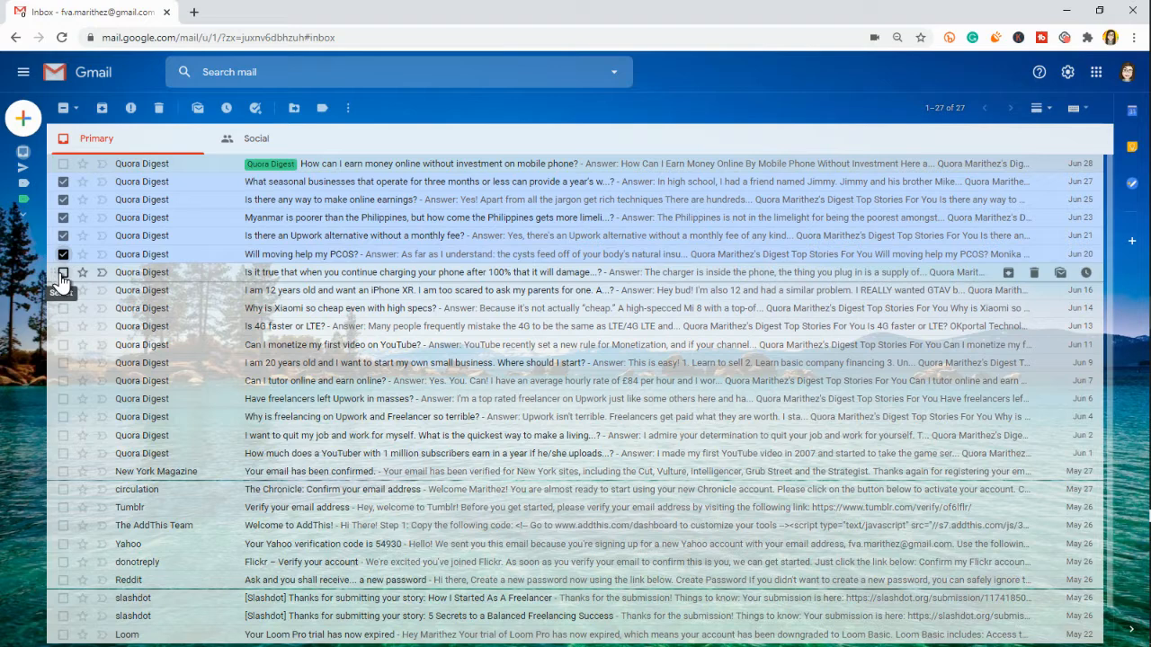
left_click(62, 272)
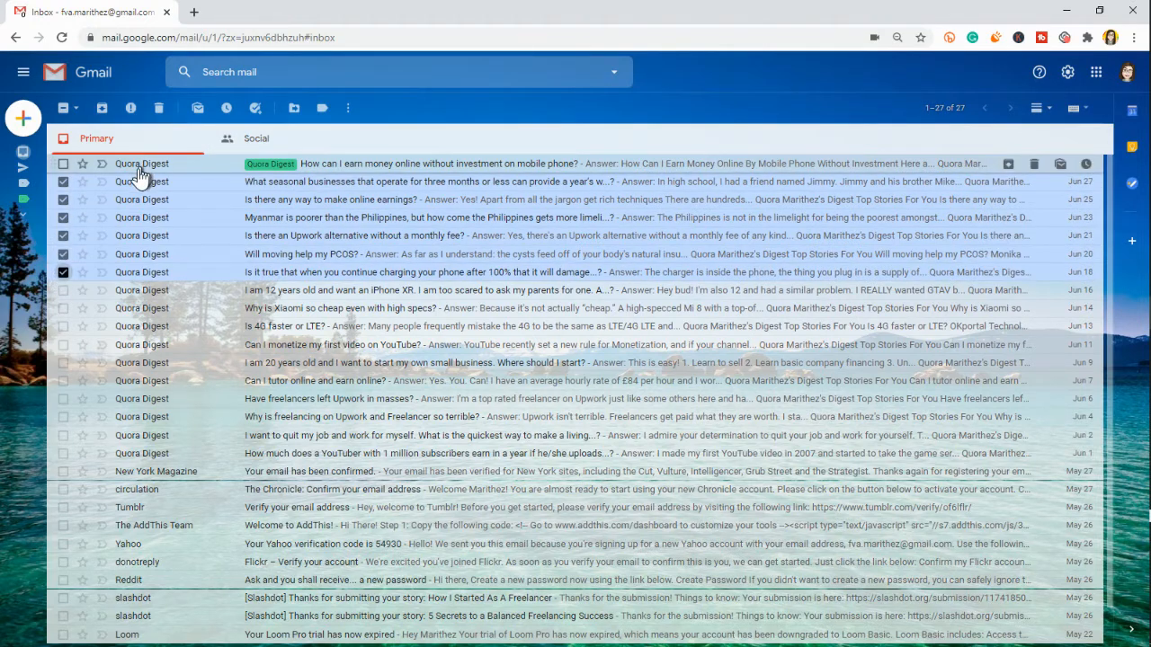
left_click(63, 289)
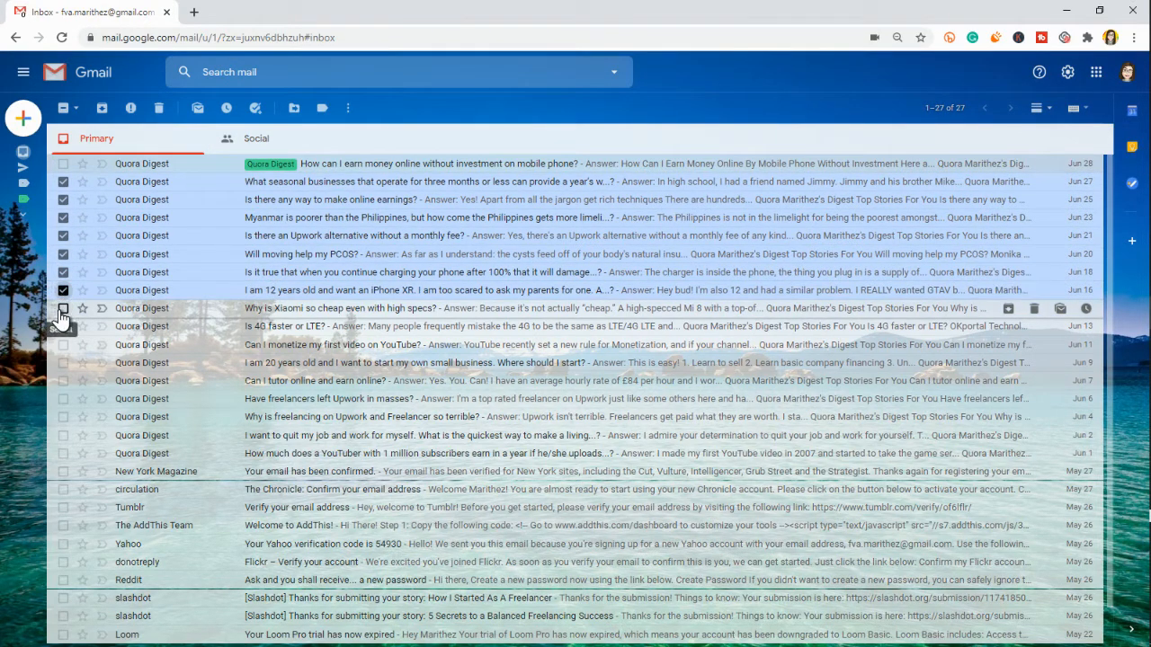
left_click(63, 308)
left_click(63, 325)
left_click(63, 344)
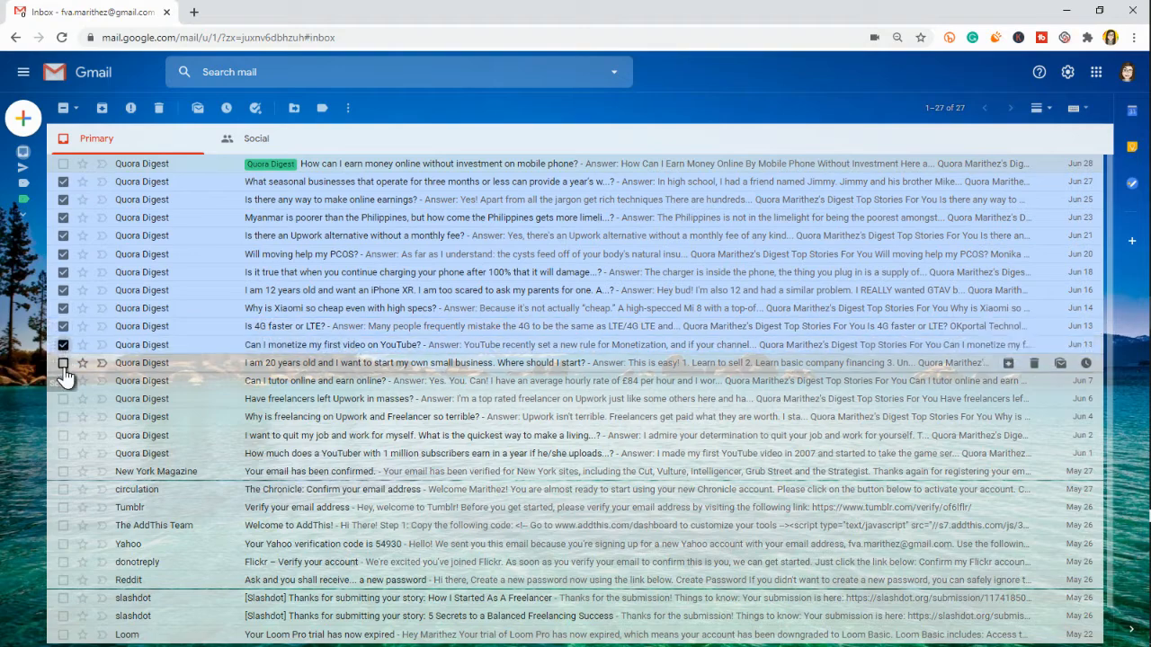
left_click(63, 363)
left_click(63, 380)
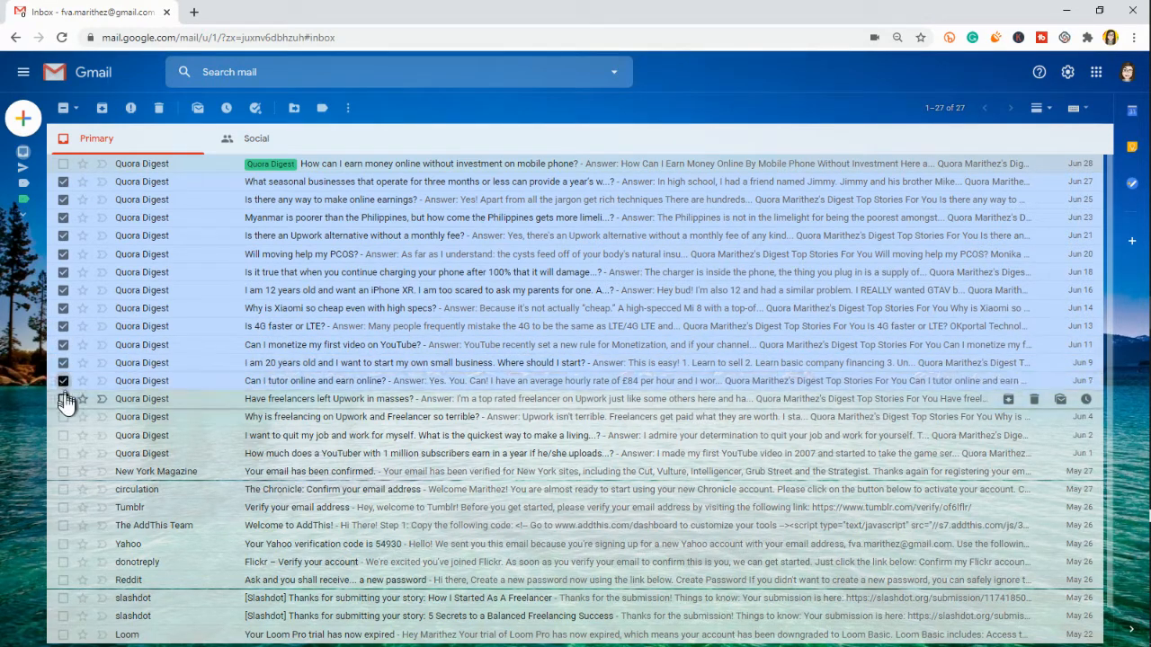
left_click(62, 398)
left_click(63, 417)
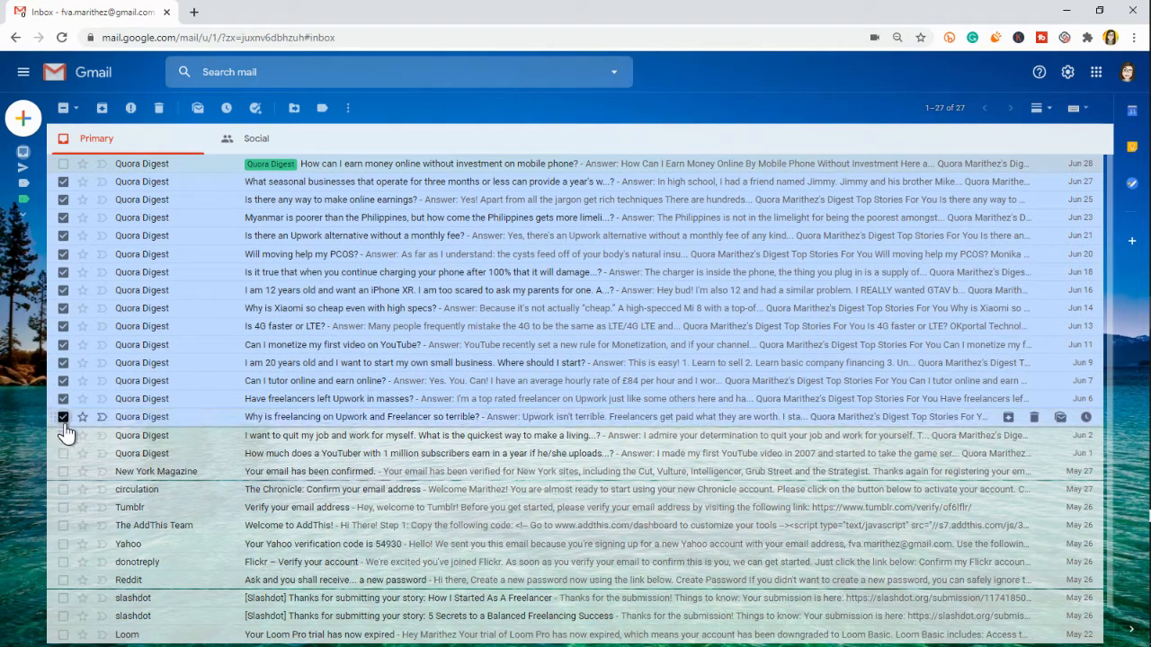
left_click(63, 437)
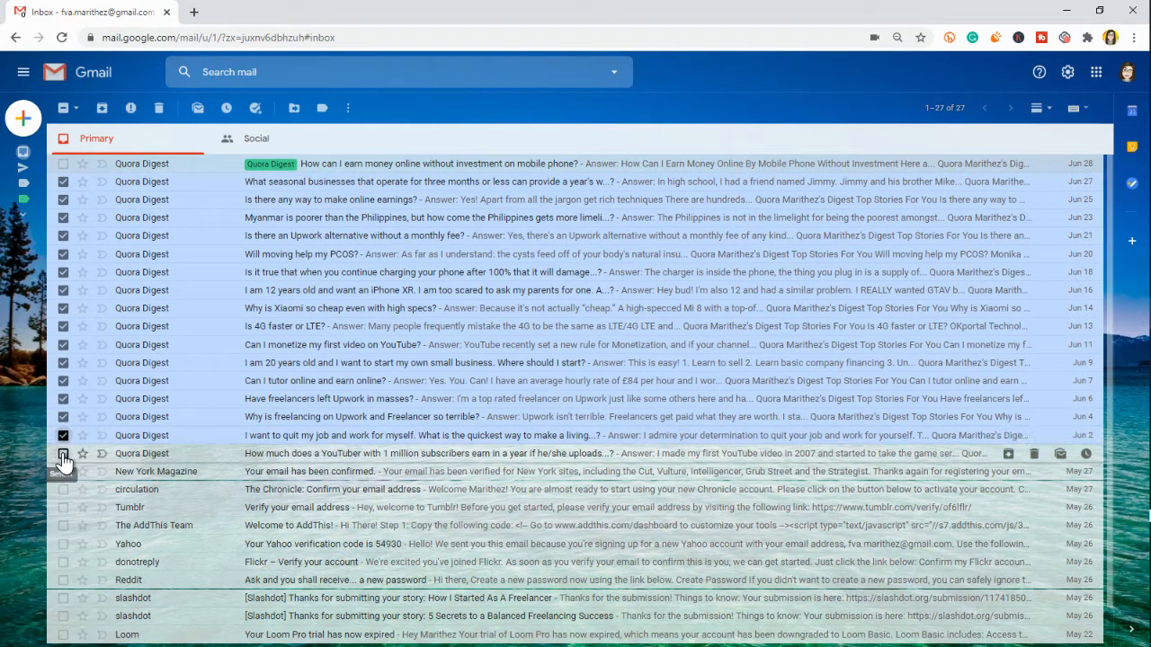
left_click(63, 455)
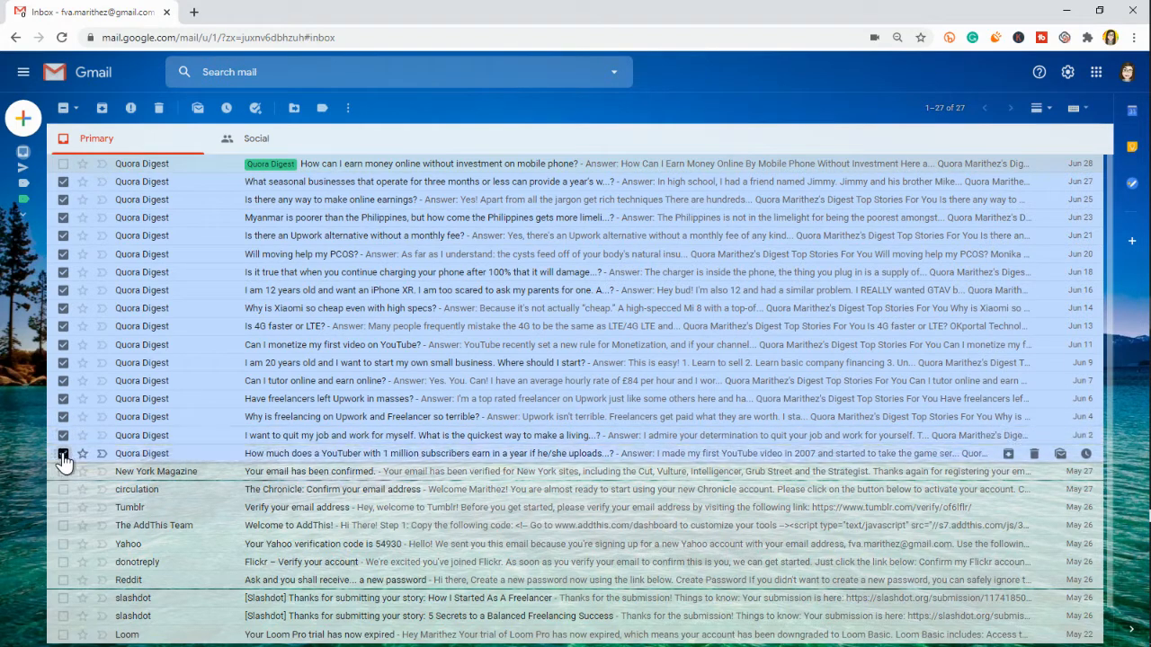
left_click(321, 108)
scroll(469, 248, "down", 2)
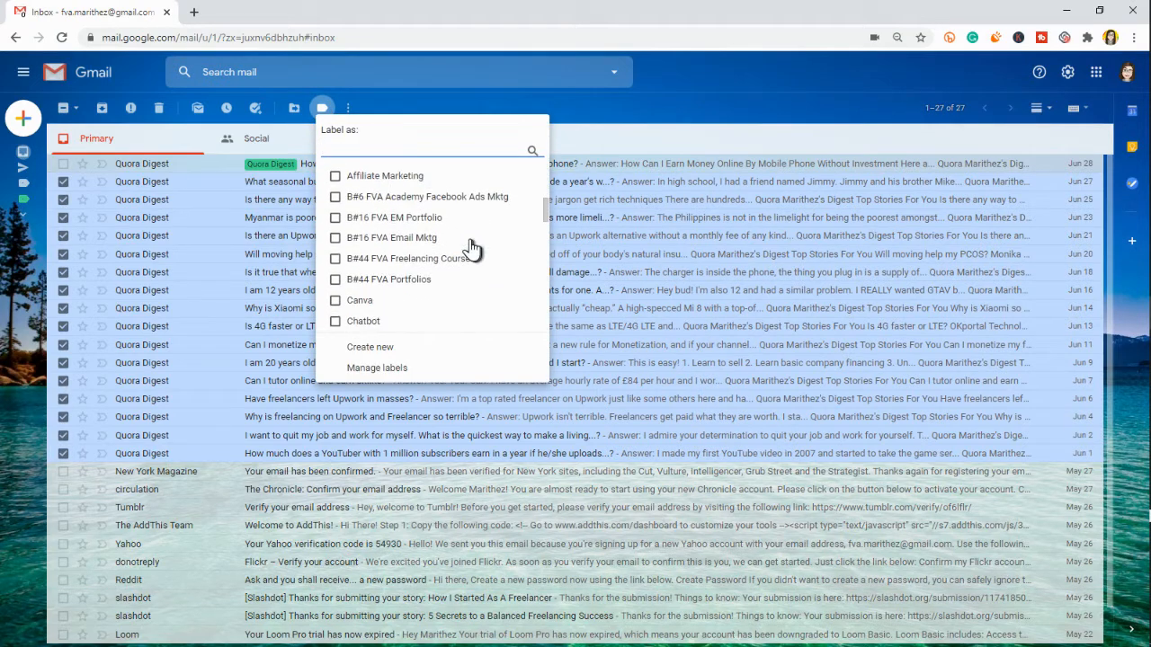
scroll(472, 248, "down", 10)
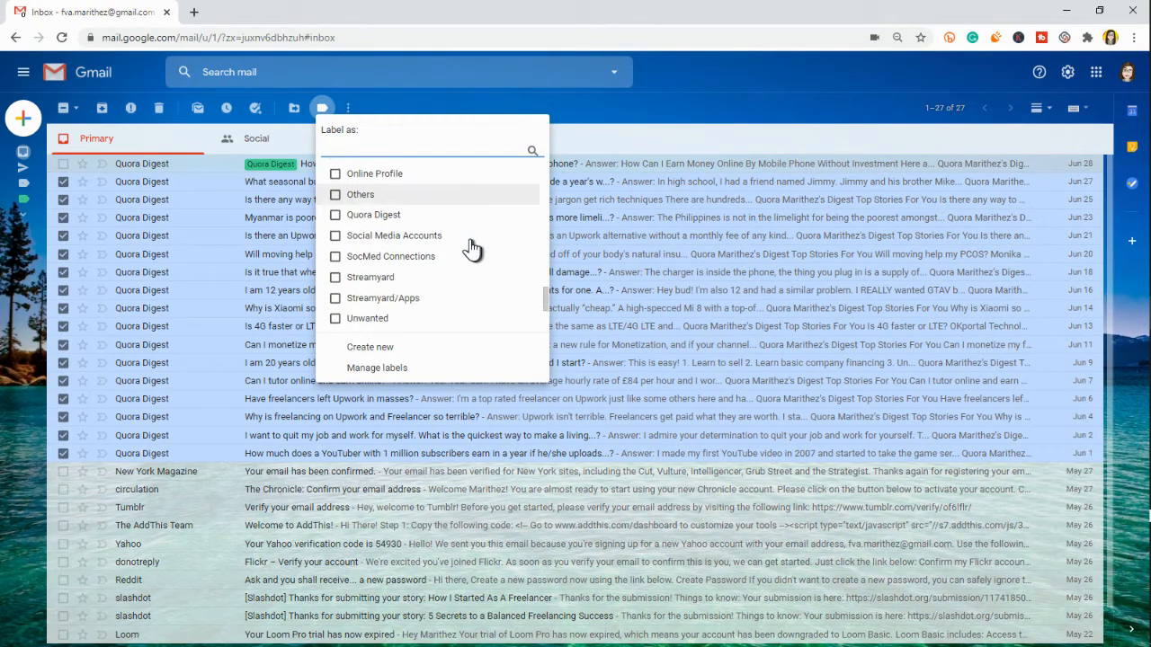
scroll(471, 249, "down", 2)
scroll(470, 249, "up", 3)
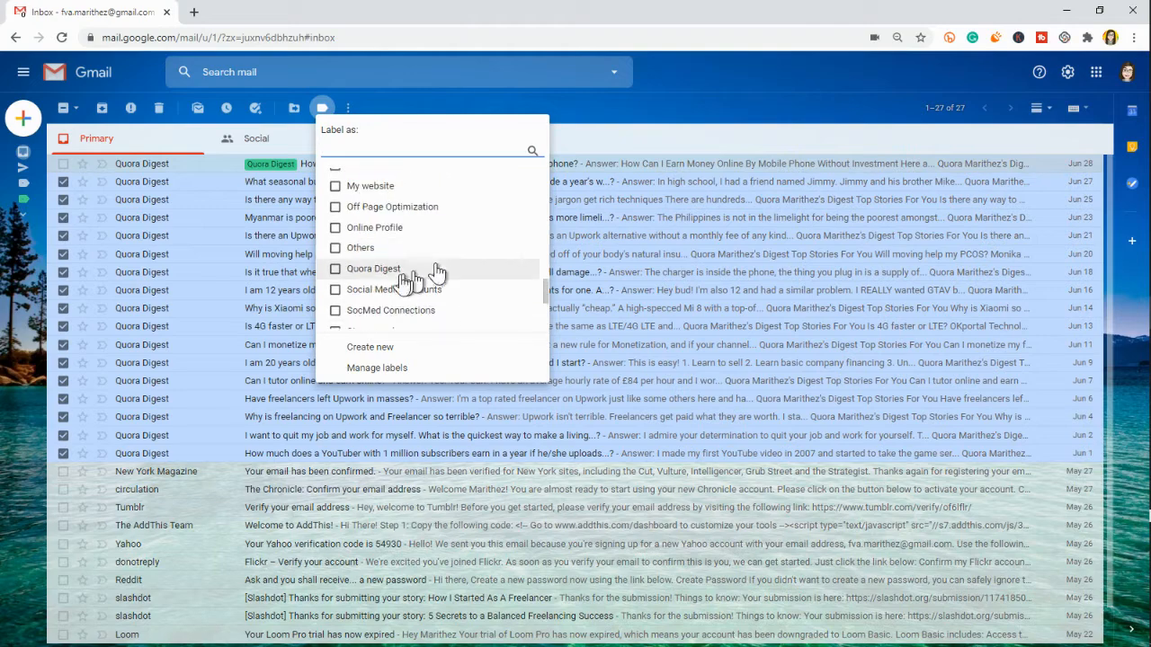
left_click(376, 269)
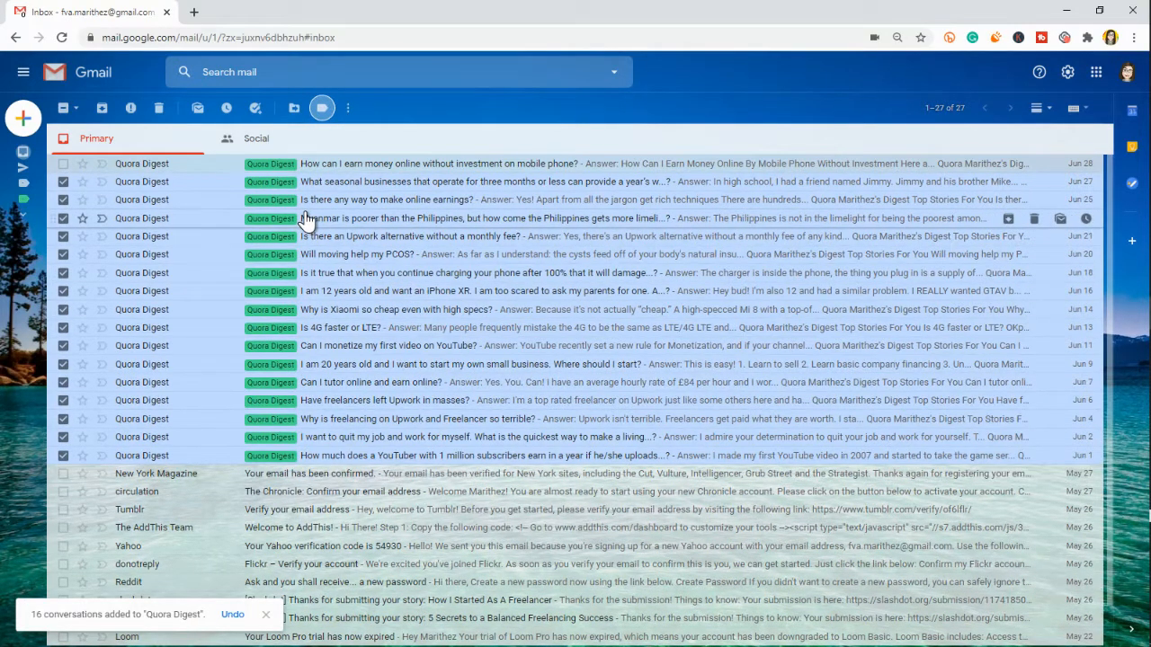
Step: Return to the Primary inbox category and deselect all the labelled emails
left_click(340, 147)
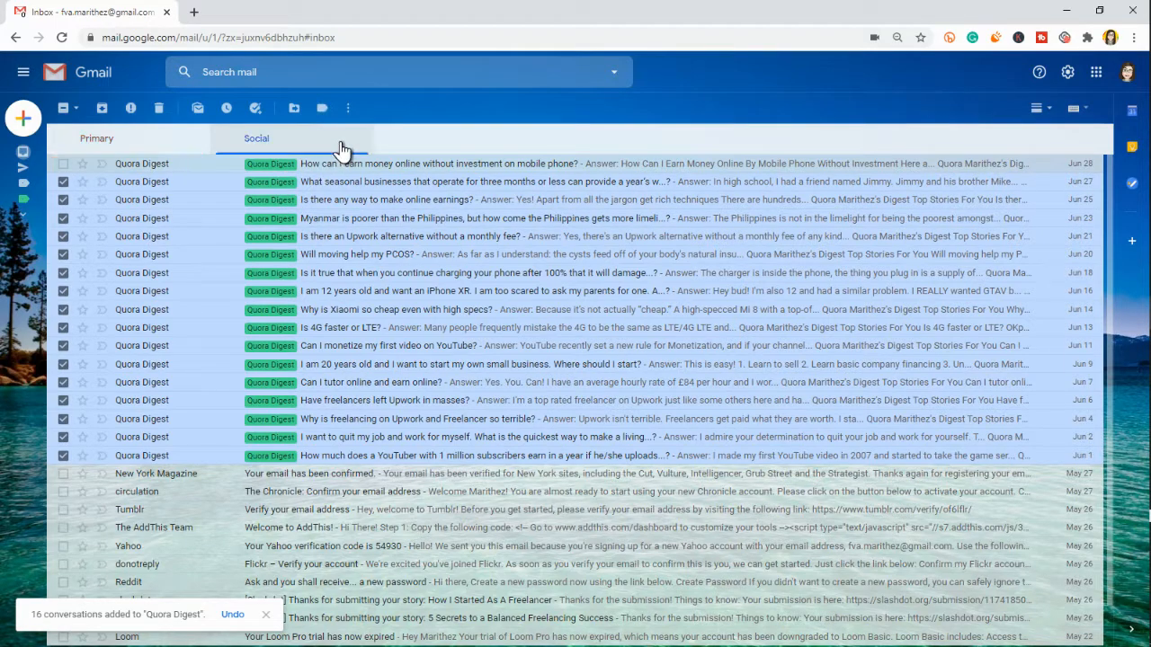
left_click(110, 146)
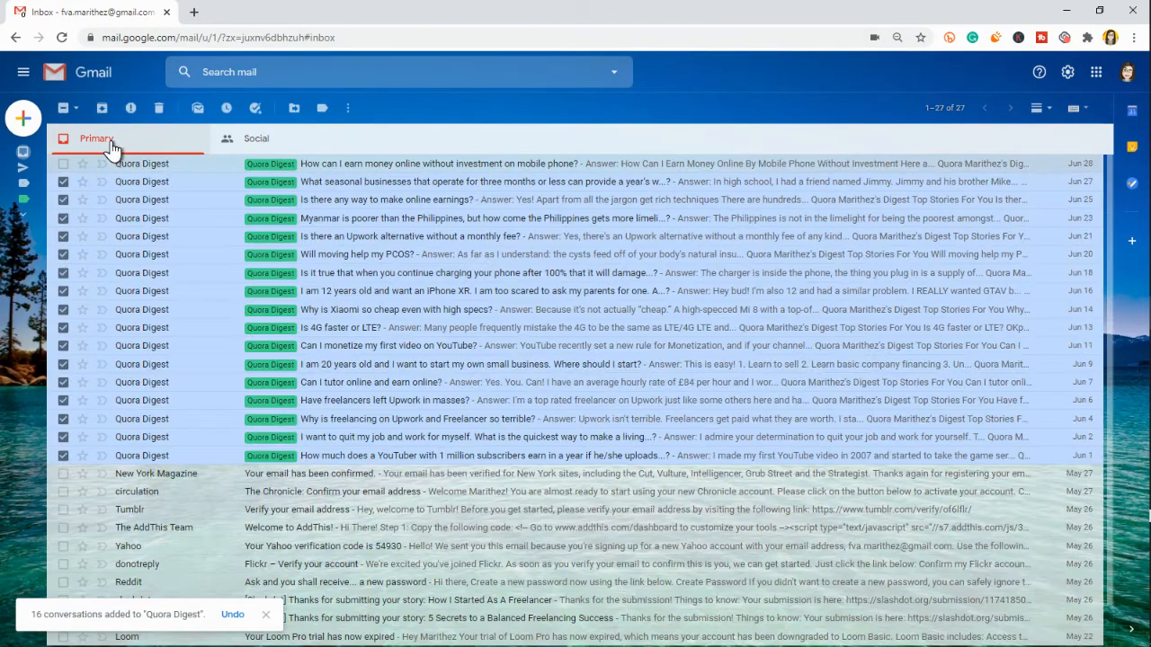
left_click(62, 108)
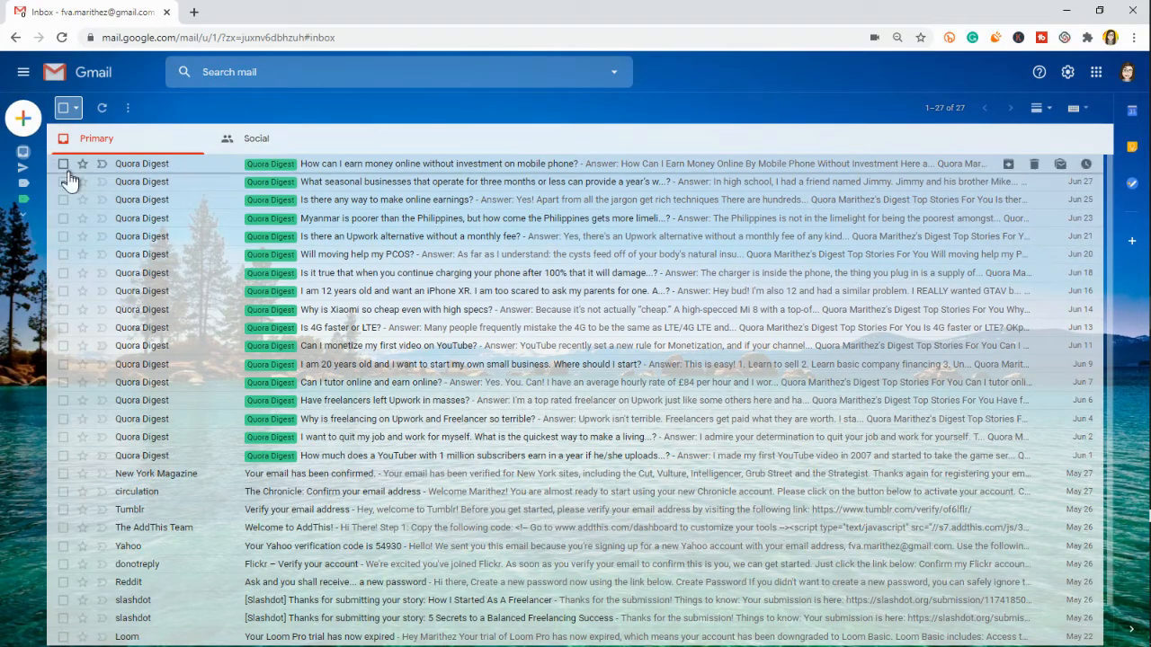
Step: Open the newest Quora Digest email and start a filter for messages like it, using its sender as the criterion
left_click(342, 168)
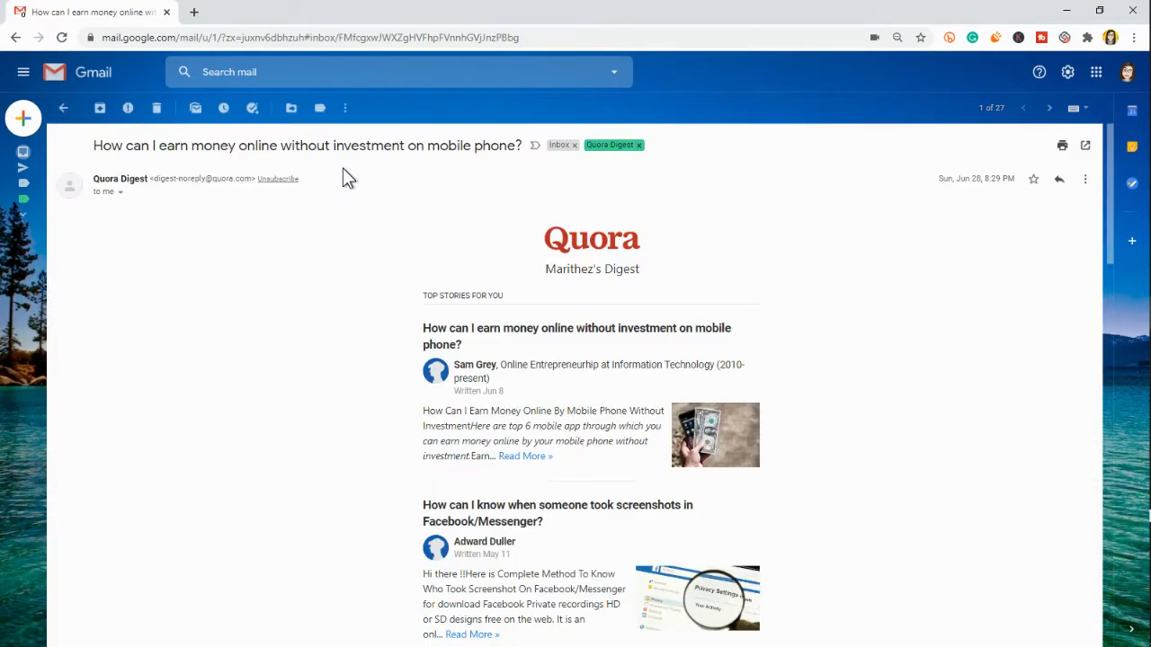
left_click(346, 110)
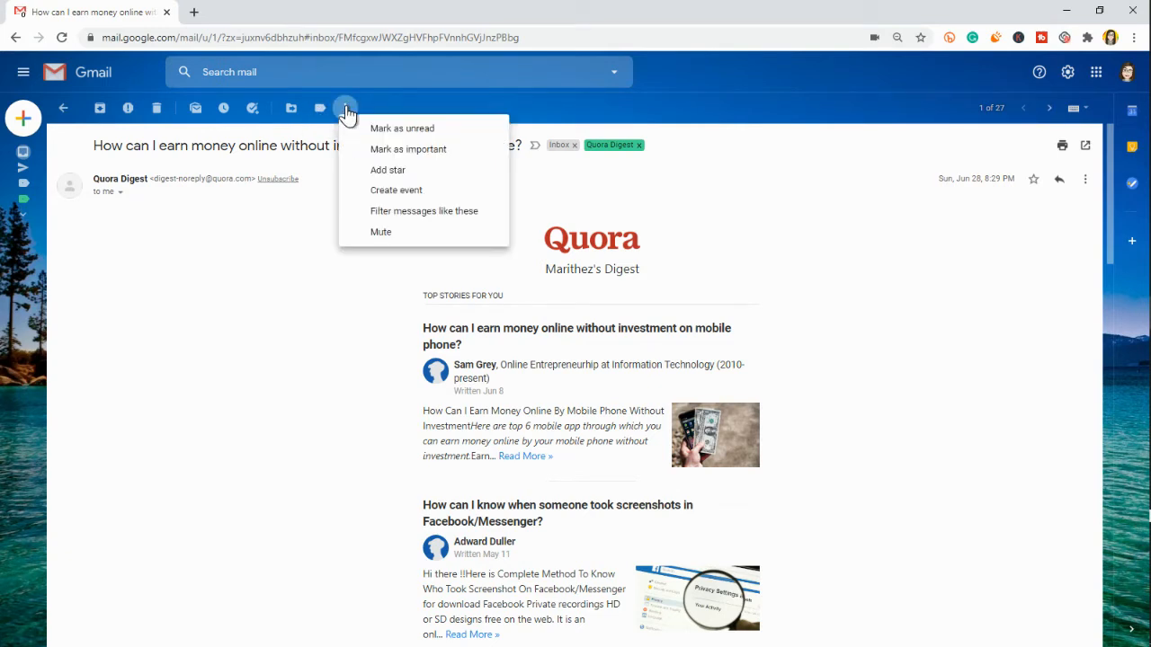
left_click(407, 216)
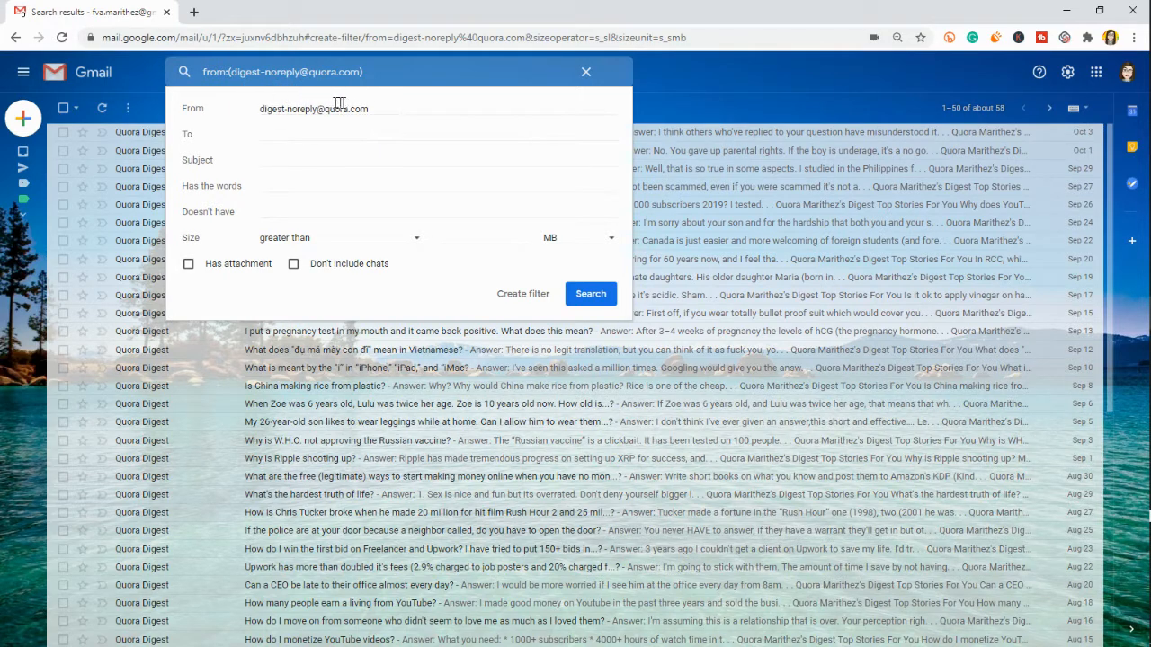
left_click(530, 294)
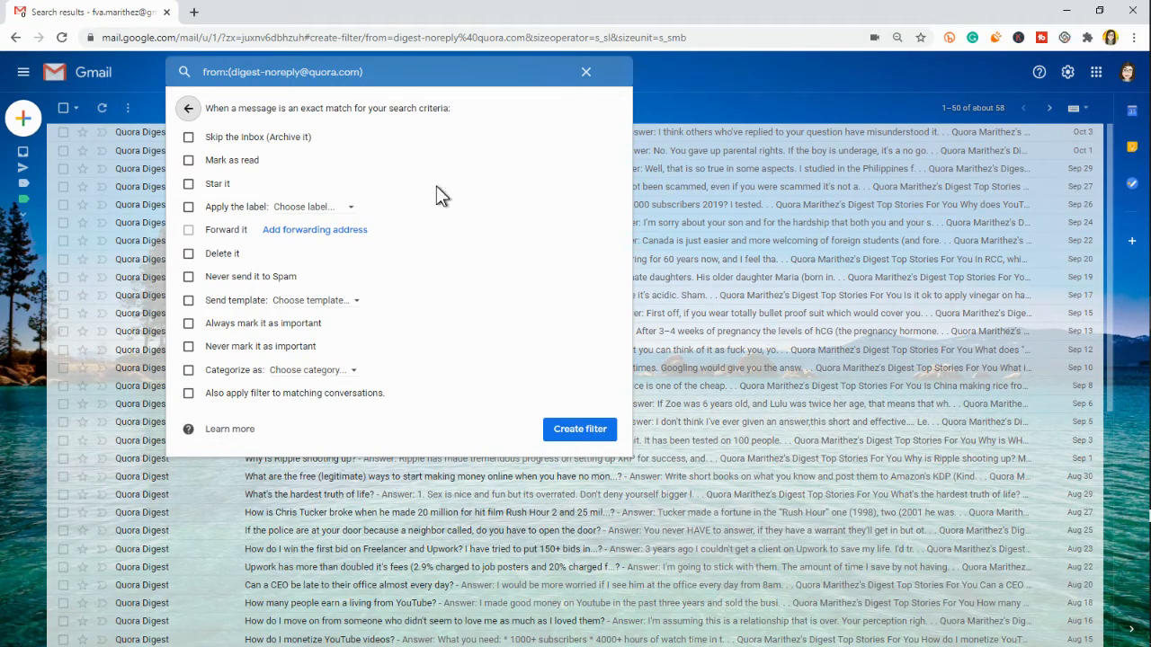
Step: Create the Quora Digest filter so that it skips the inbox, without a label action, and also applies to matching conversations
left_click(188, 137)
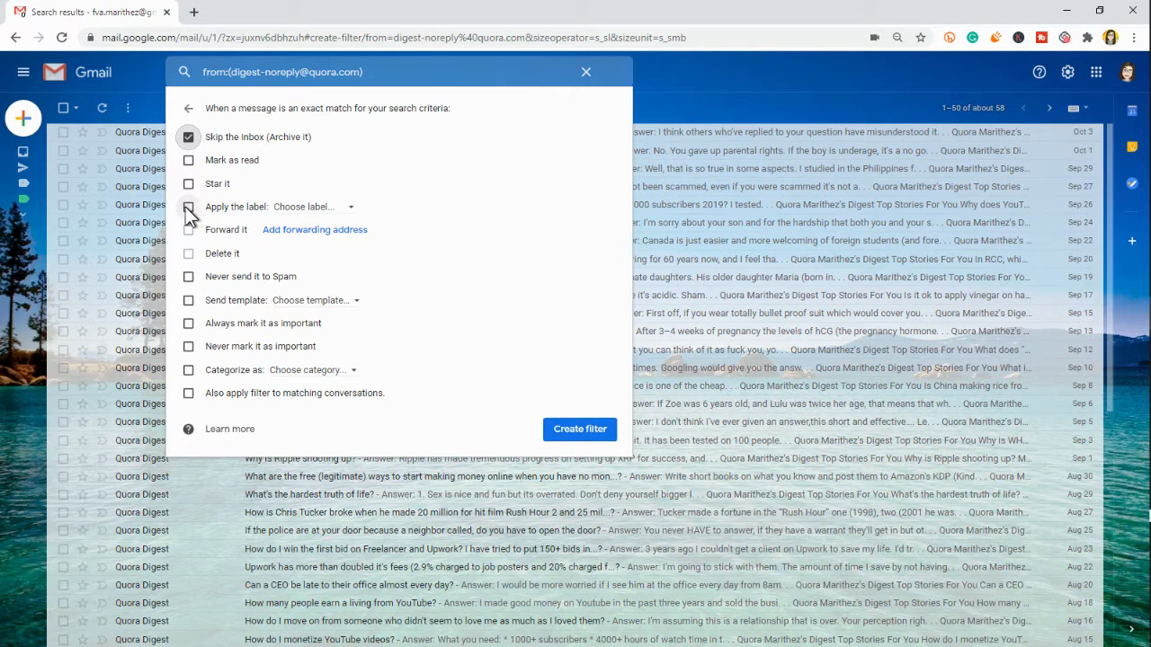
left_click(304, 207)
scroll(368, 365, "down", 3)
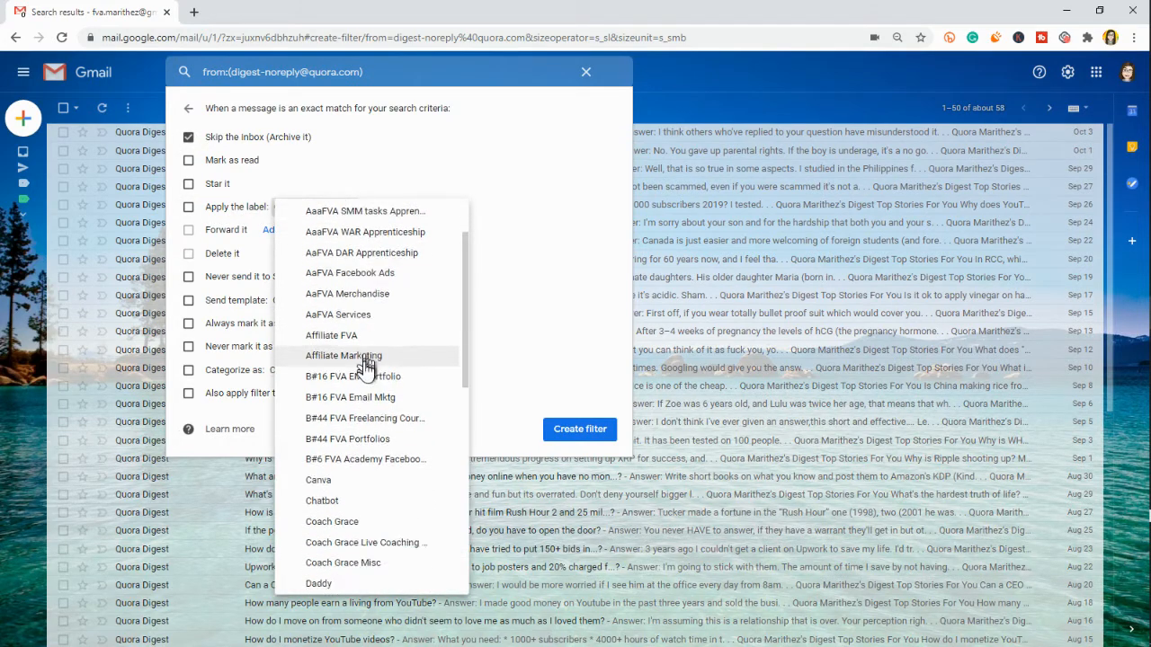
scroll(368, 364, "up", 3)
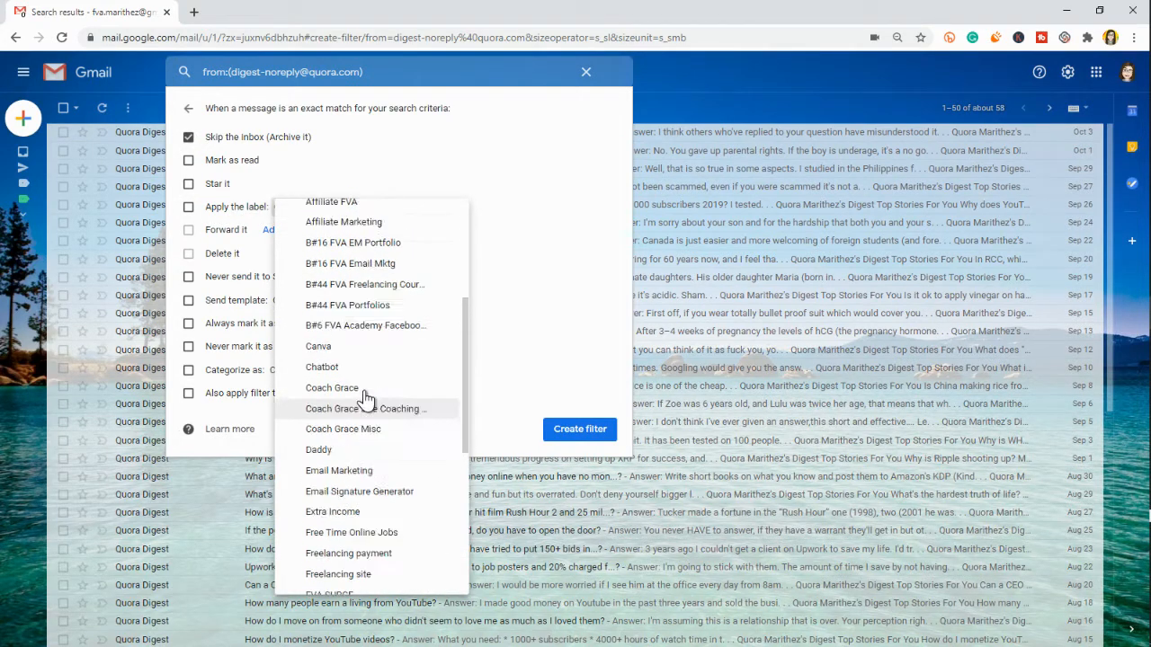
left_click(349, 174)
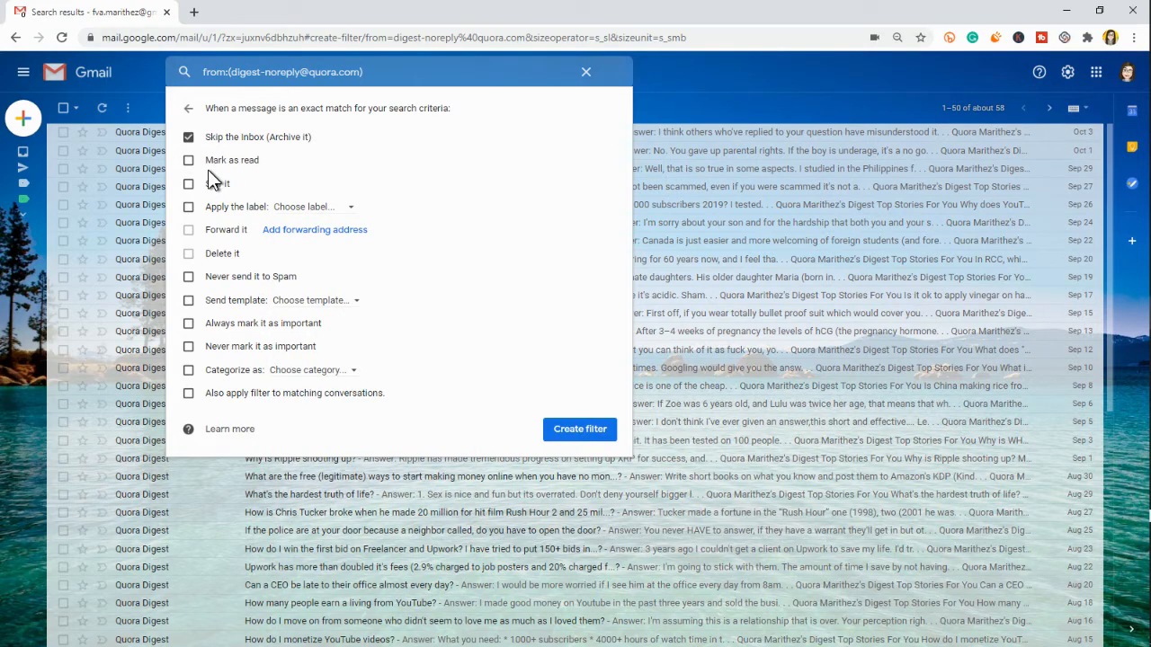
left_click(189, 395)
left_click(559, 433)
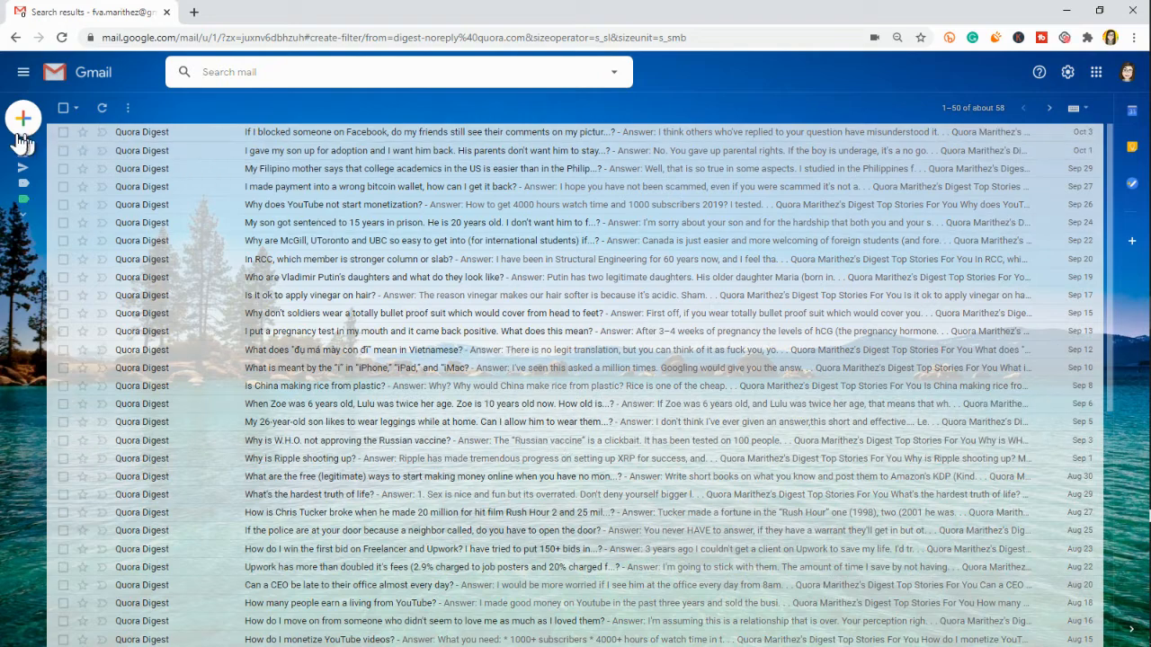
Step: Return to the inbox, open the newest Quora Digest email, and go back to the inbox to check the filter's effect
mouse_move(13, 176)
left_click(43, 153)
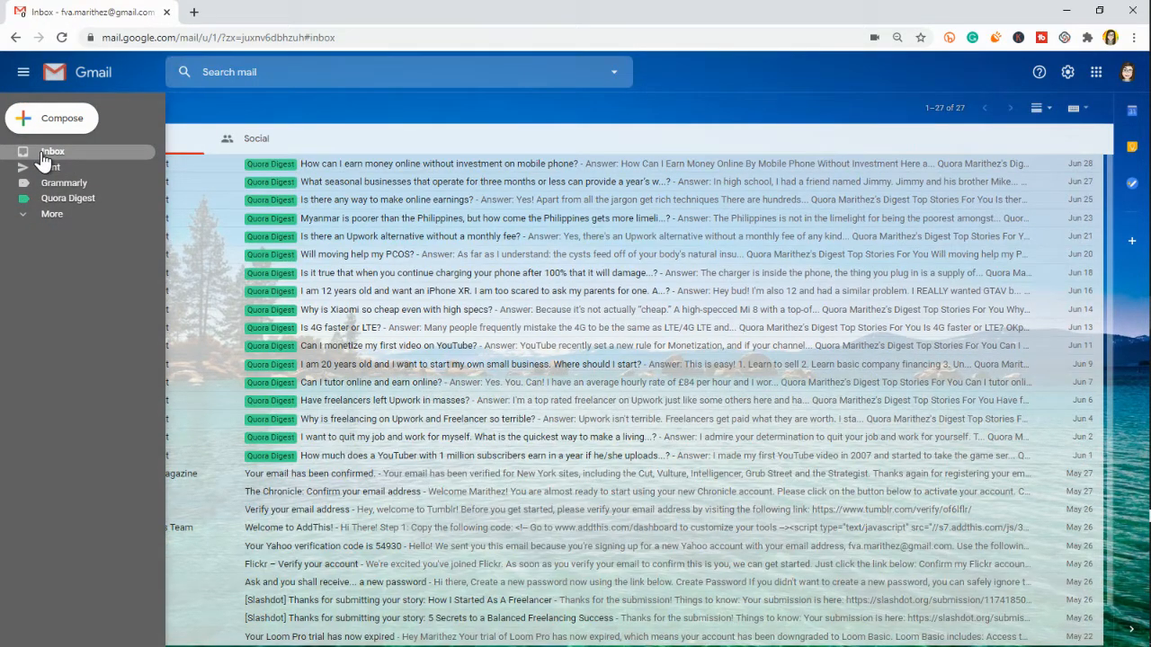
left_click(270, 164)
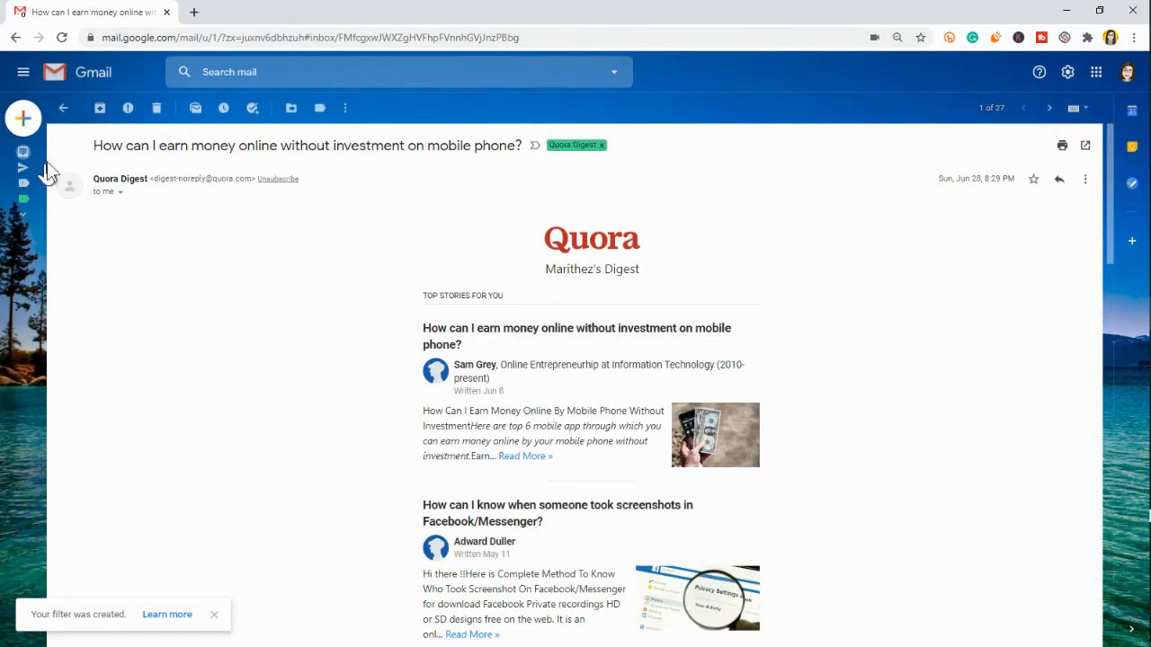
mouse_move(33, 154)
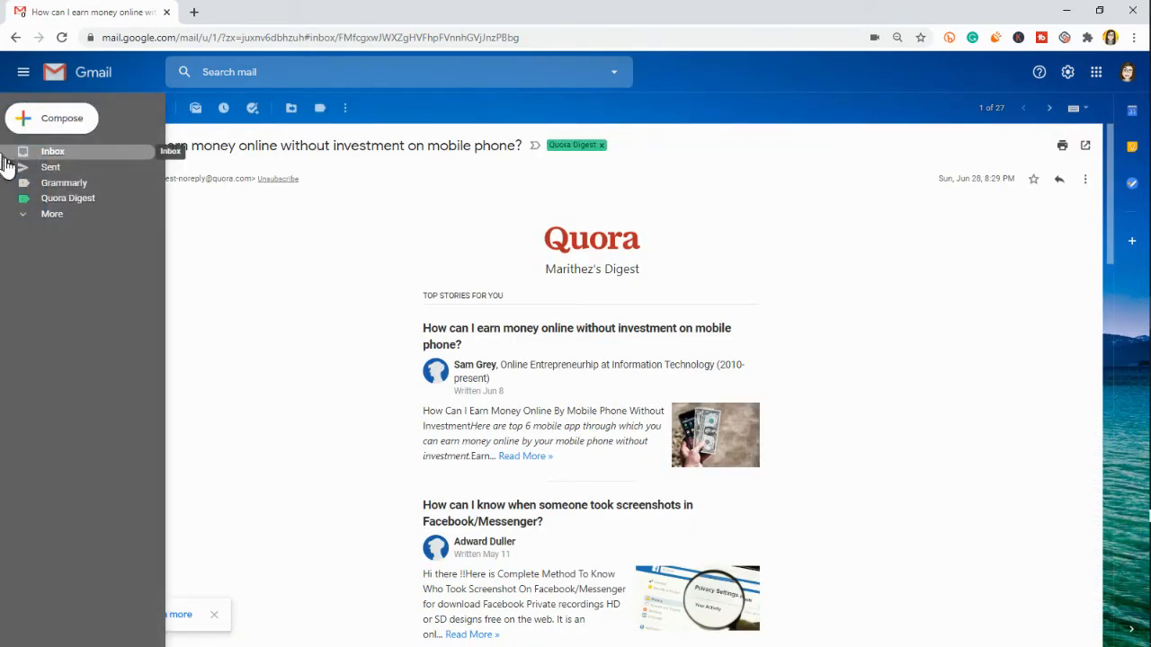
left_click(77, 153)
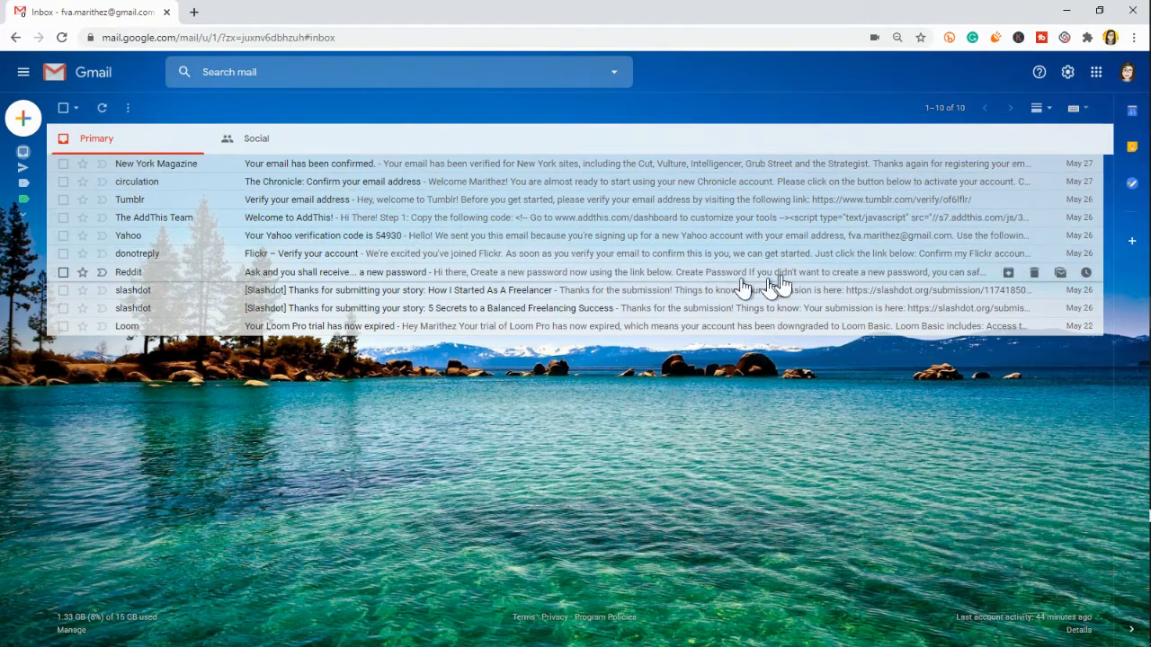
Step: Compare the emails under the Quora Digest label with the inbox, finishing in the inbox
mouse_move(22, 203)
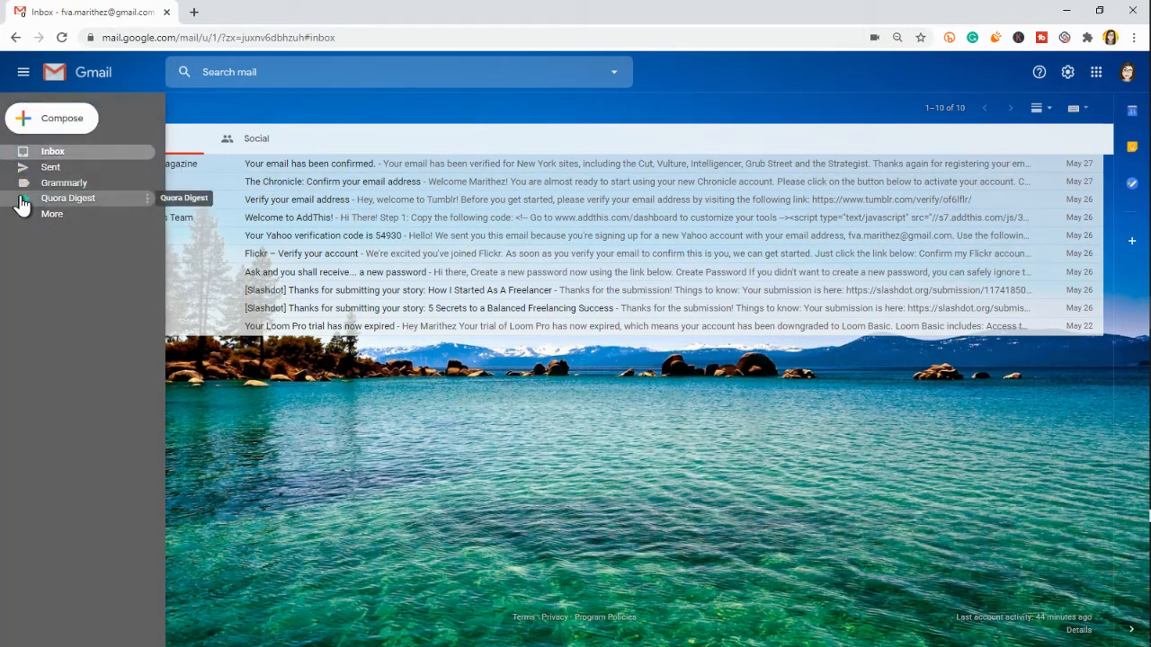
left_click(80, 200)
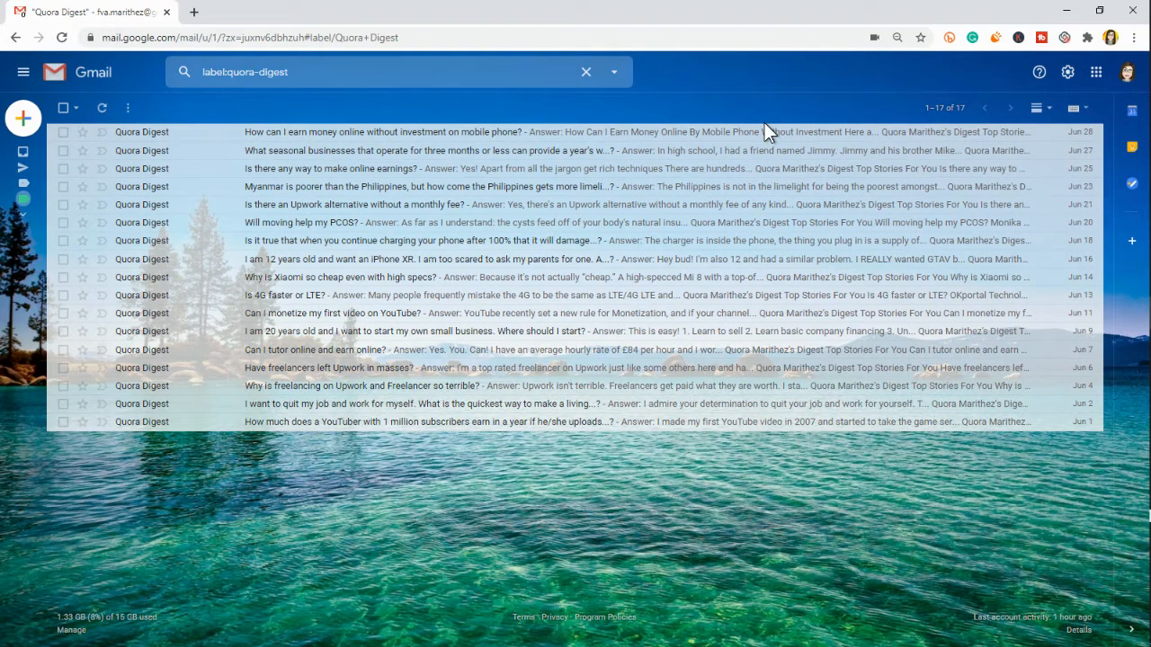
left_click(36, 151)
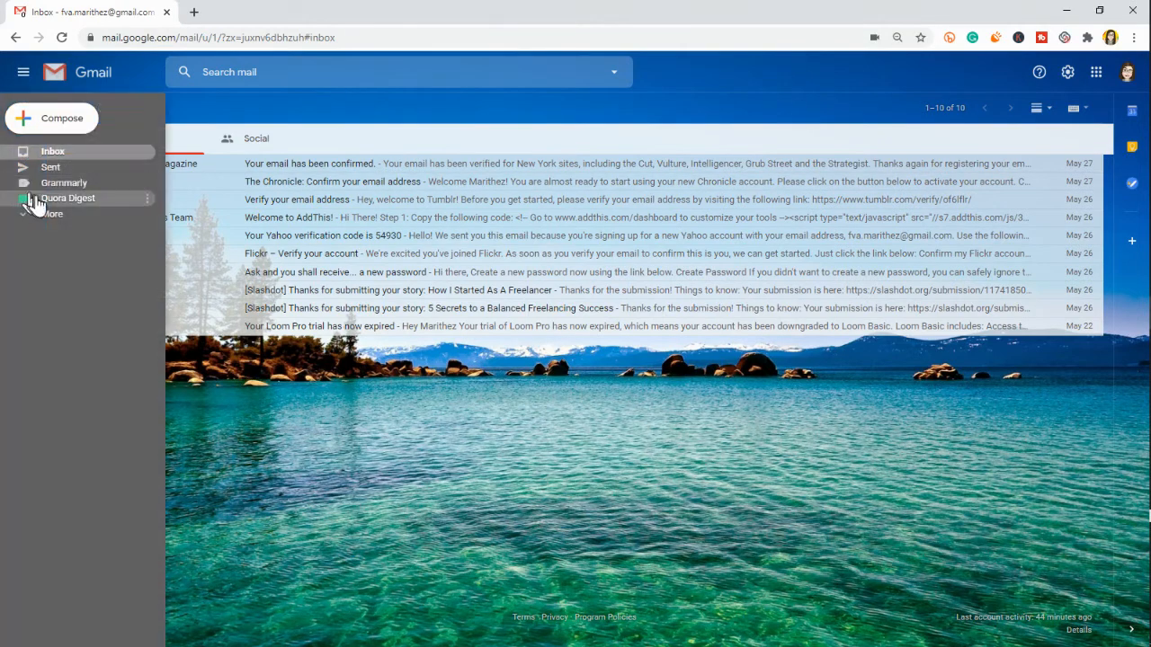
left_click(54, 200)
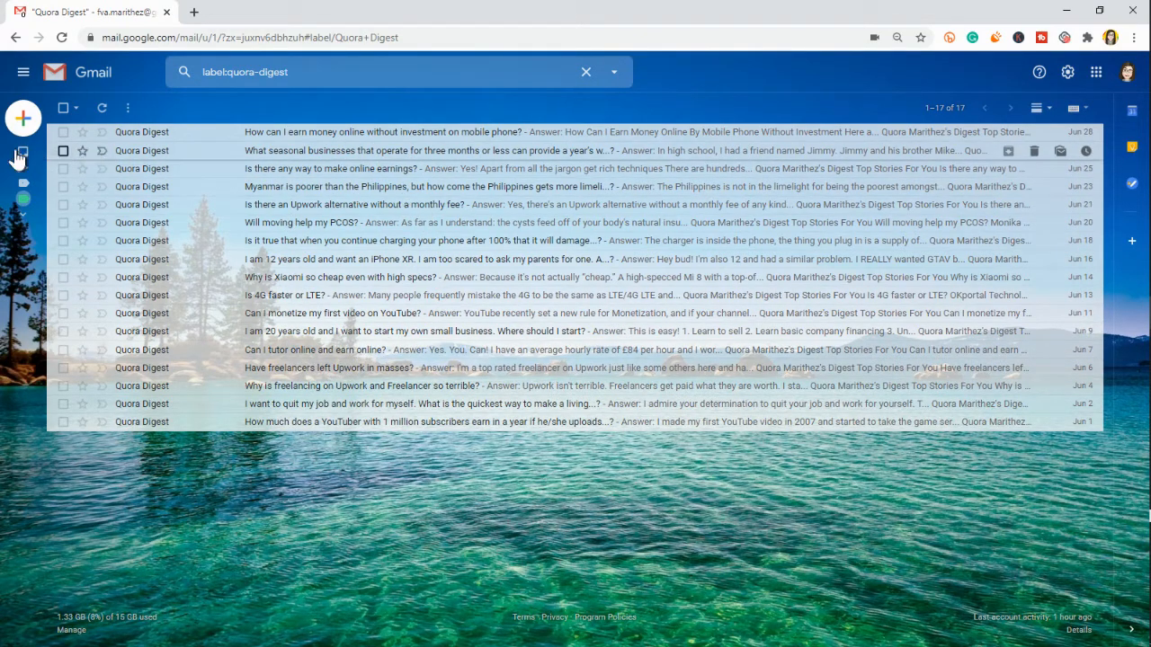
mouse_move(5, 172)
left_click(54, 154)
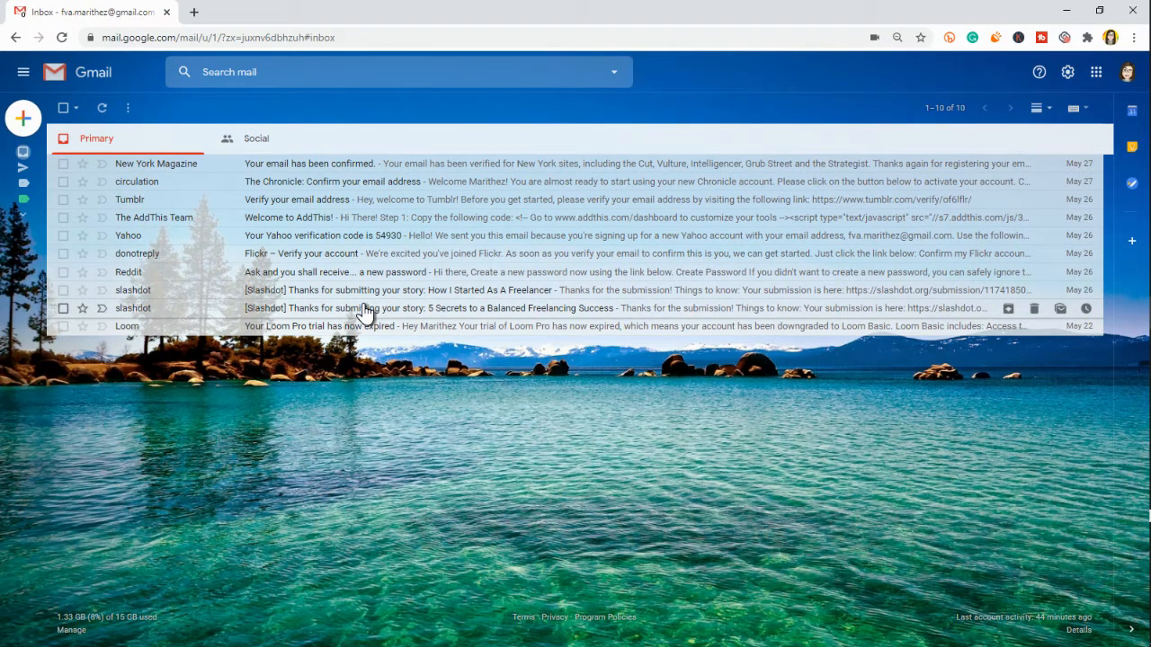
Step: Open the Slashdot email "How I Started As A Freelancer" and start a filter for messages like it
left_click(233, 293)
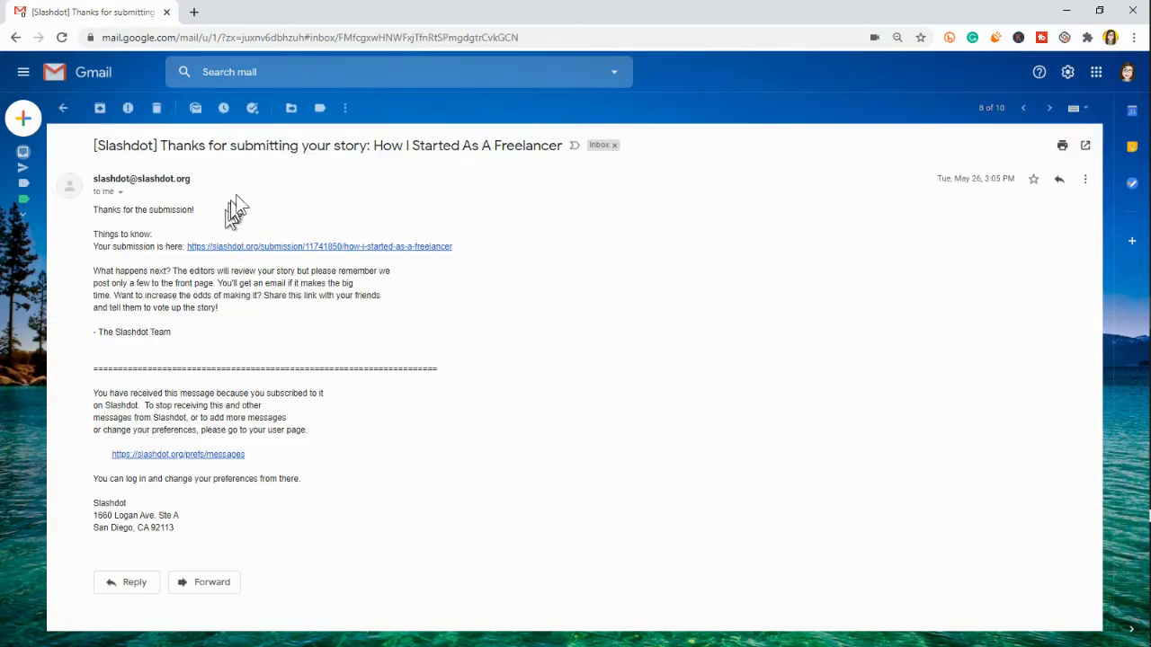
left_click(345, 110)
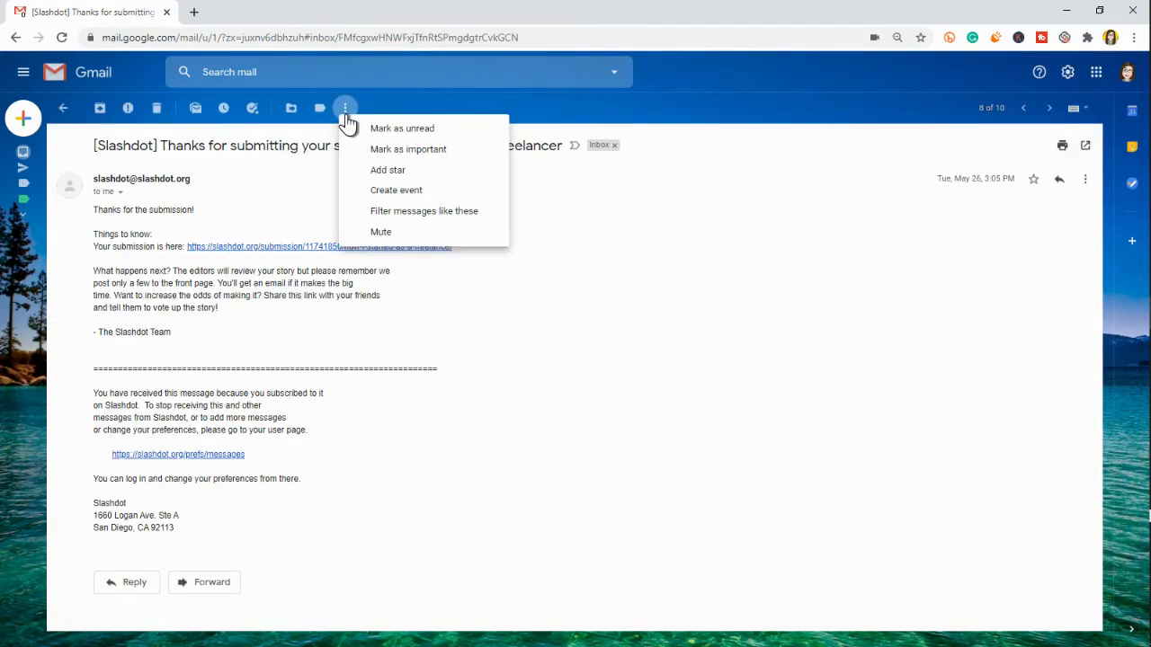
left_click(433, 218)
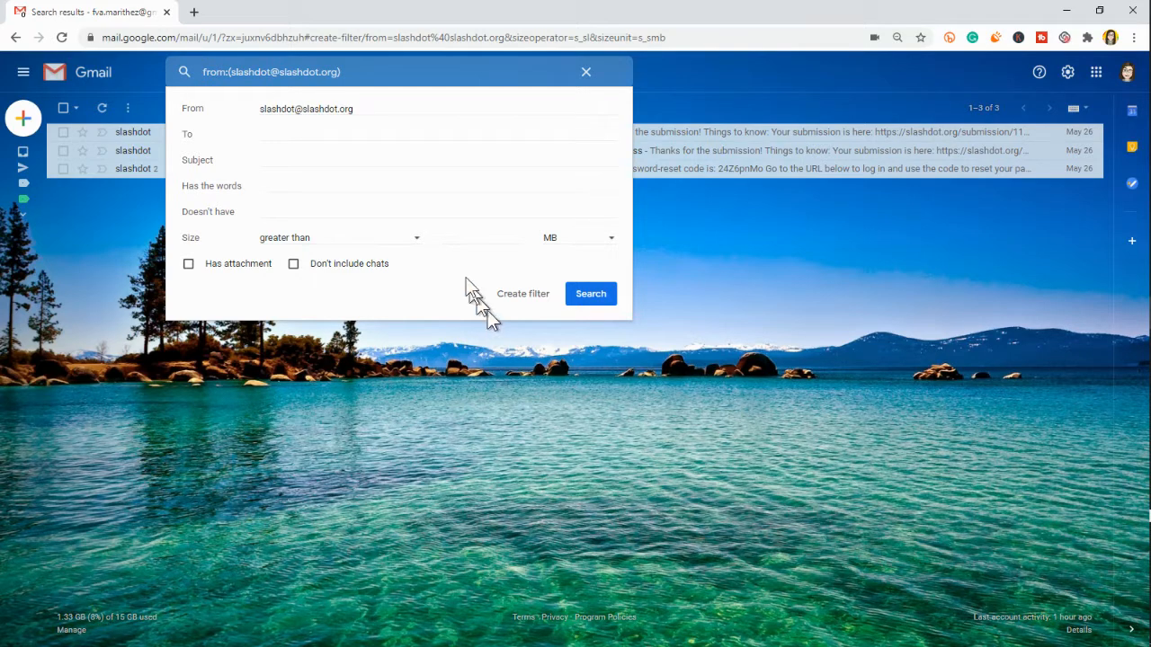
left_click(294, 109)
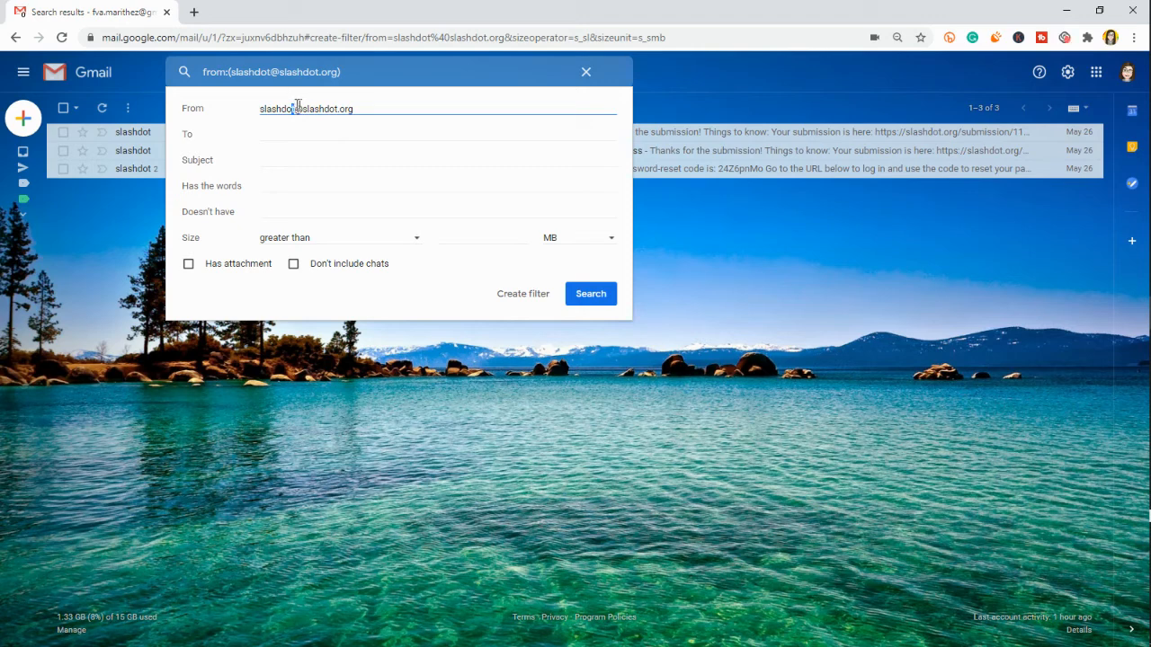
left_click_drag(296, 109, 231, 109)
key("BackSpace")
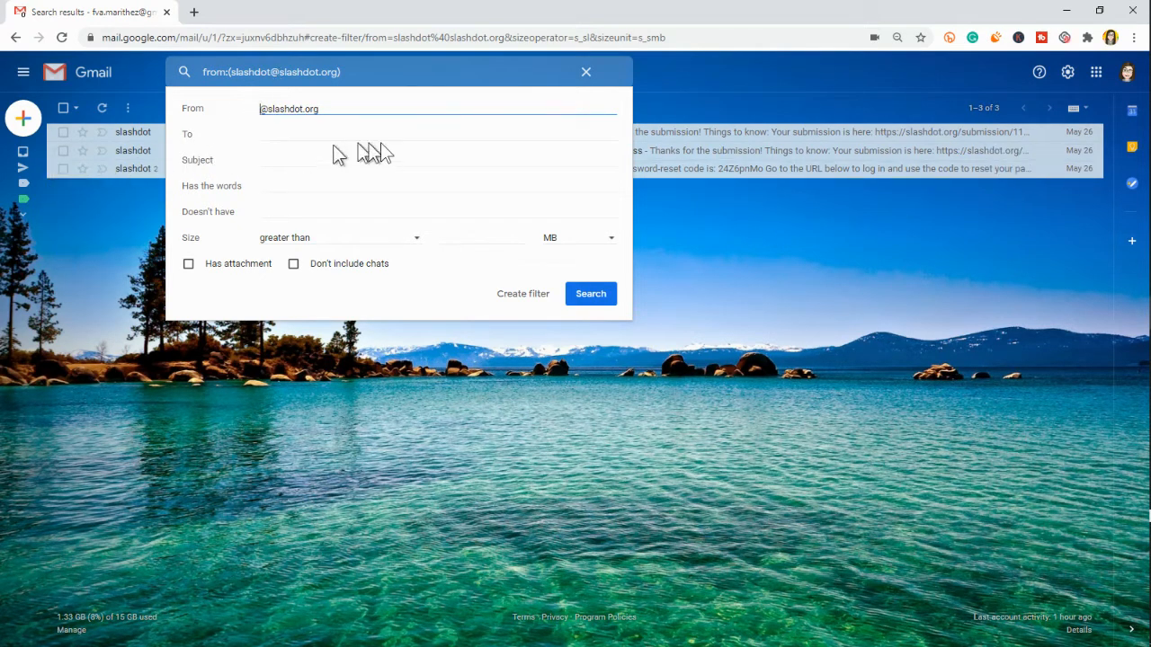
left_click(519, 296)
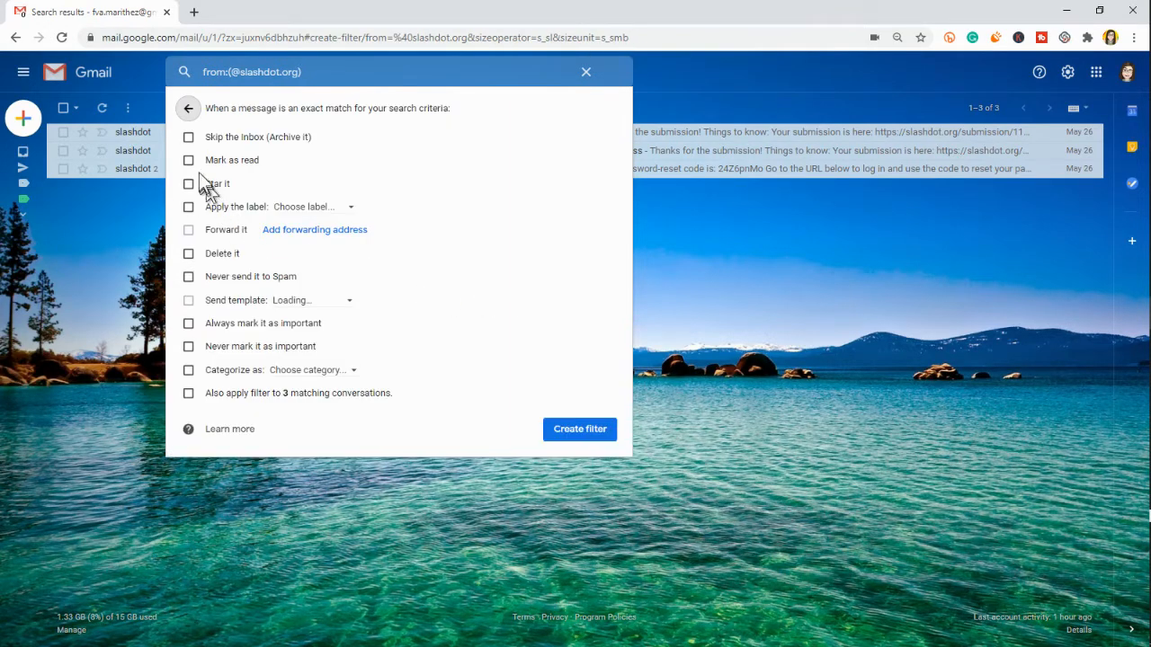
Step: Set the filter to skip the inbox and to apply a new label named slashdot
left_click(188, 138)
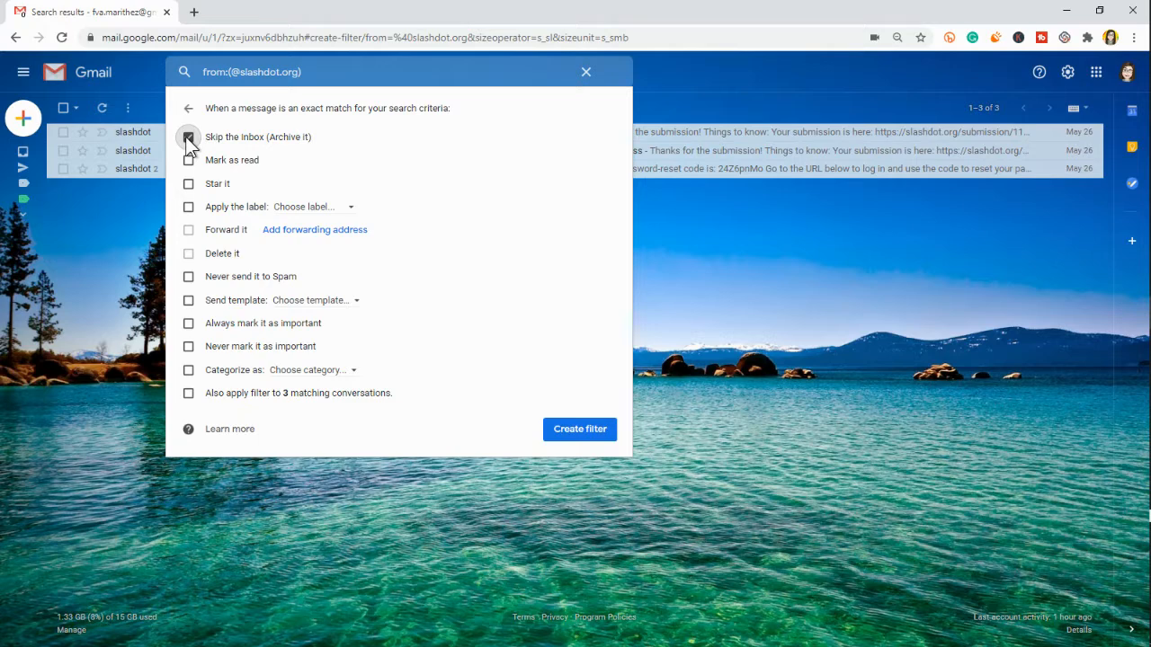
left_click(303, 209)
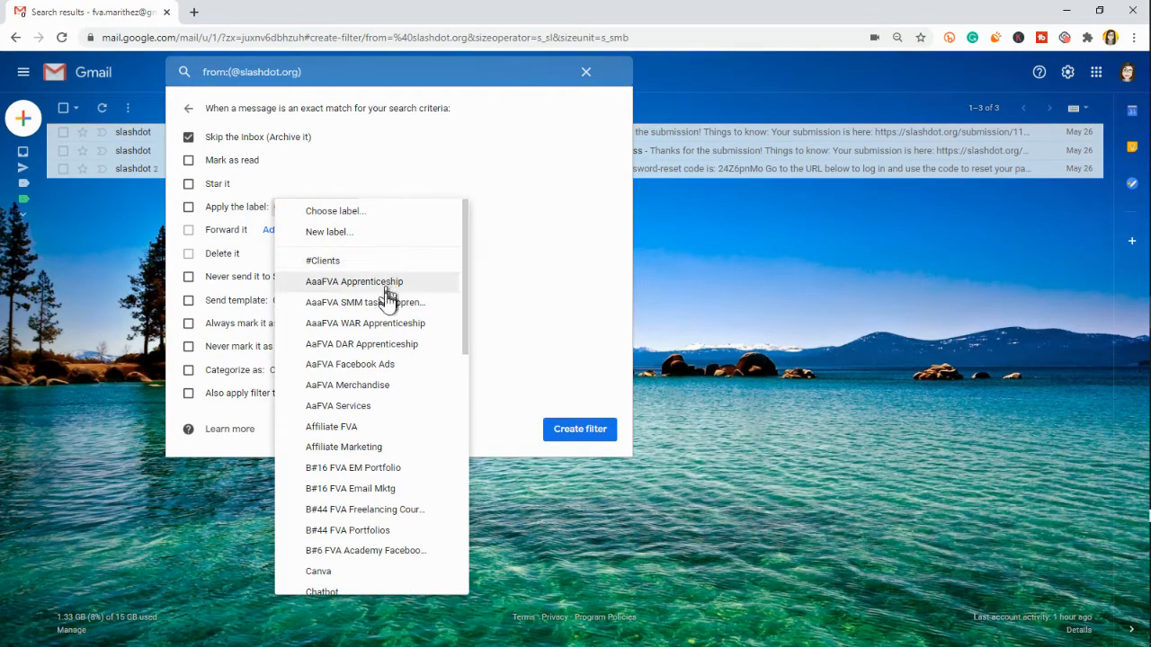
scroll(396, 347, "down", 5)
scroll(398, 347, "up", 3)
scroll(399, 347, "up", 3)
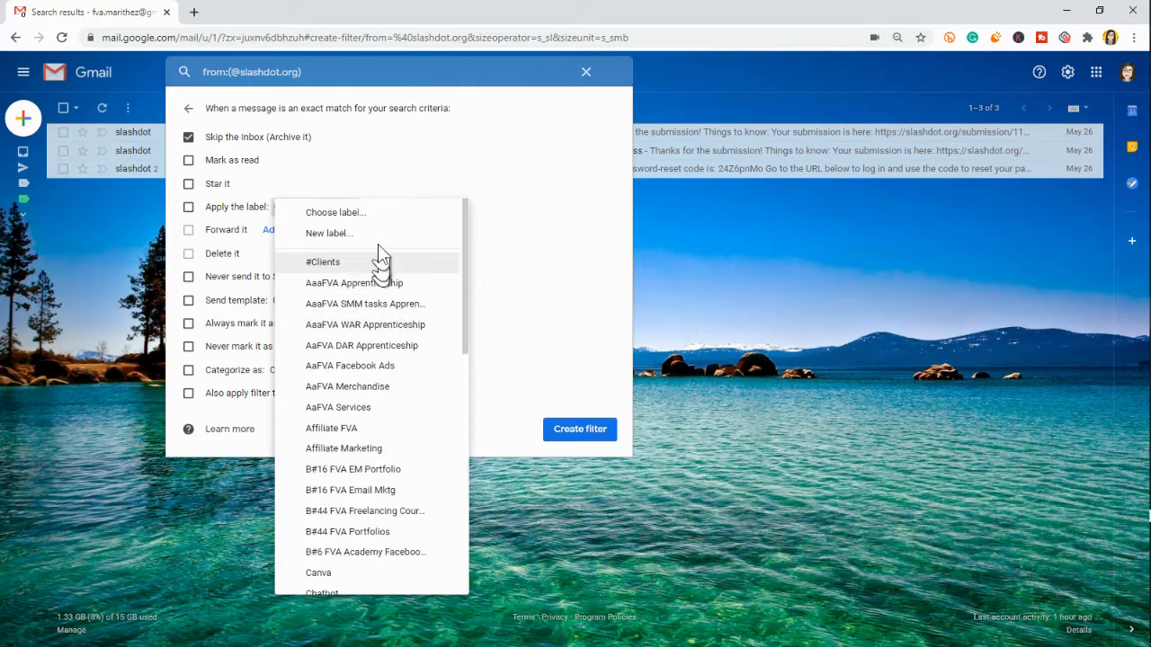
left_click(349, 231)
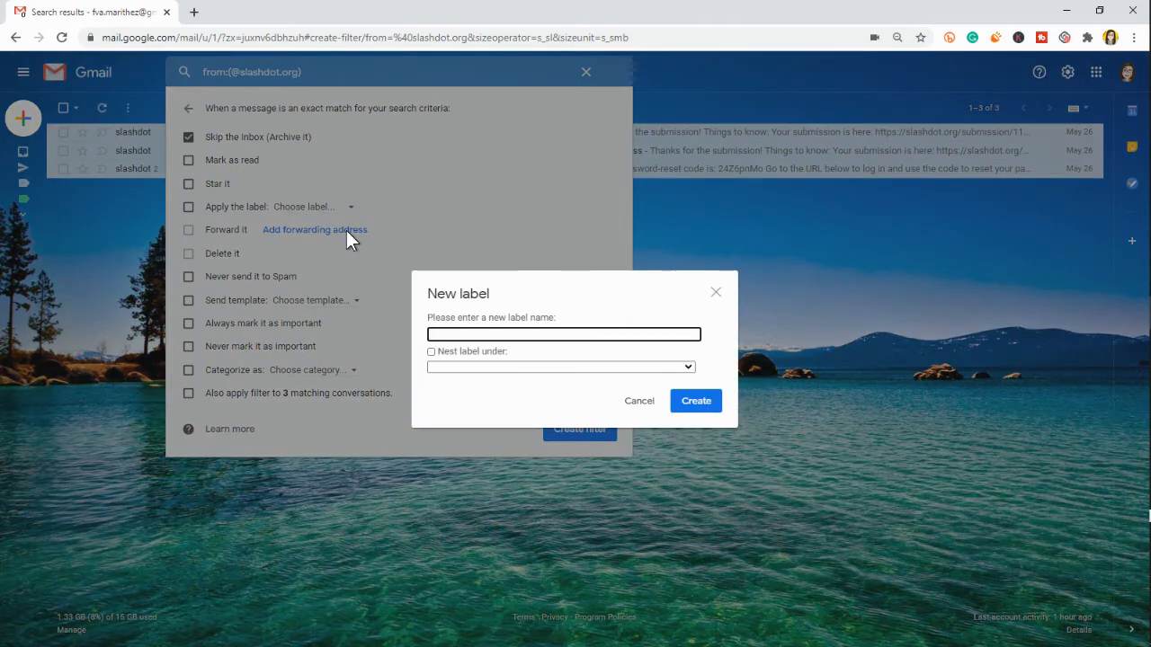
type("slahs")
key("BackSpace")
key("BackSpace")
type("shdot")
left_click(696, 400)
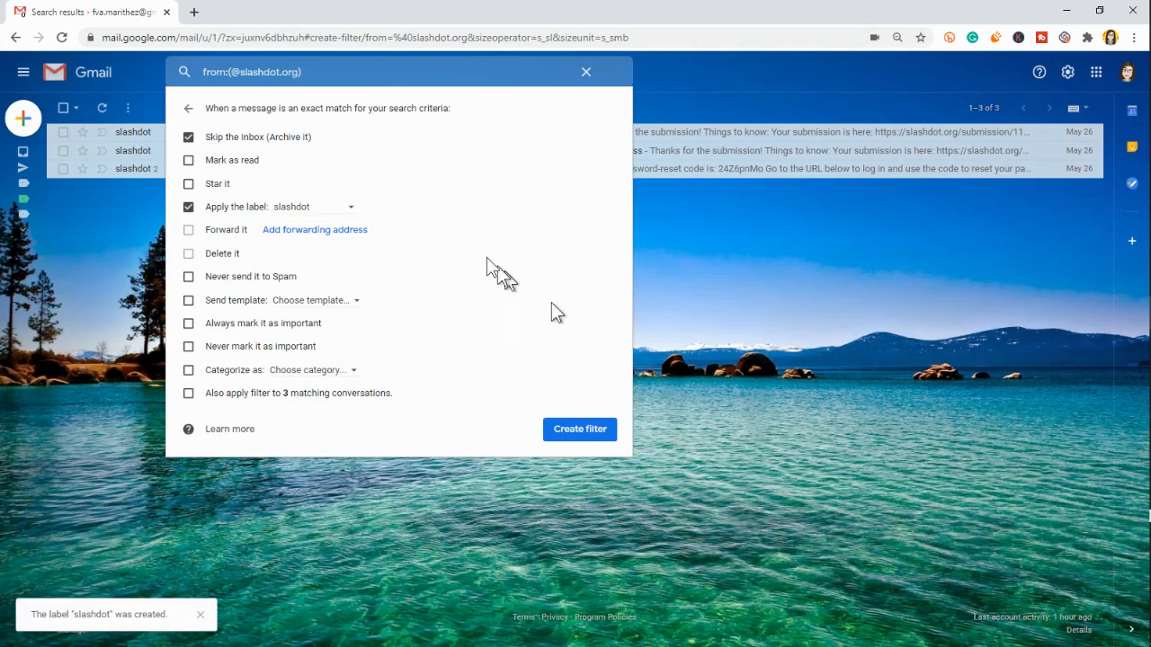
Step: Create the filter with it also applied to the matching conversations, and return to the inbox to check it
left_click(188, 395)
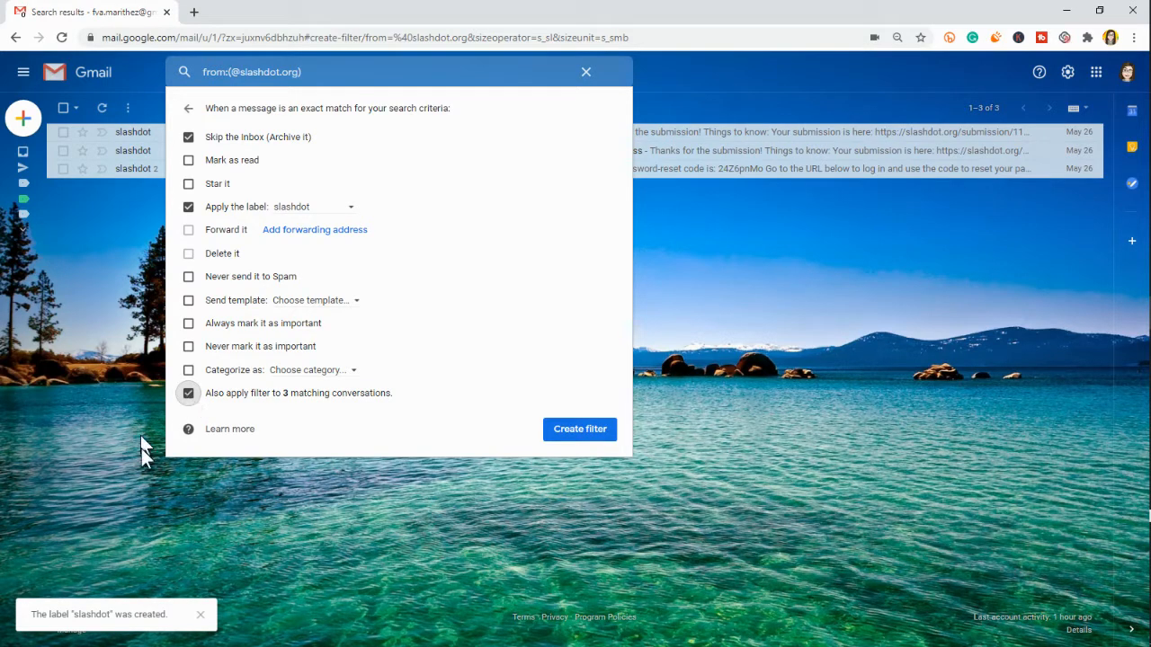
left_click(580, 430)
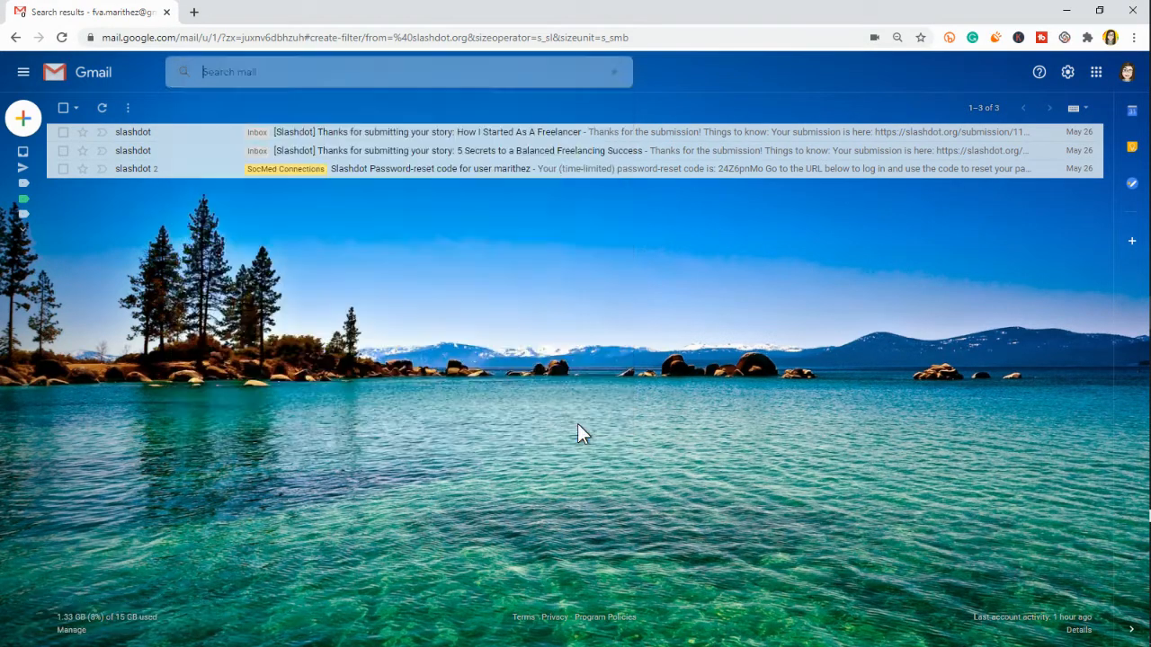
left_click(47, 154)
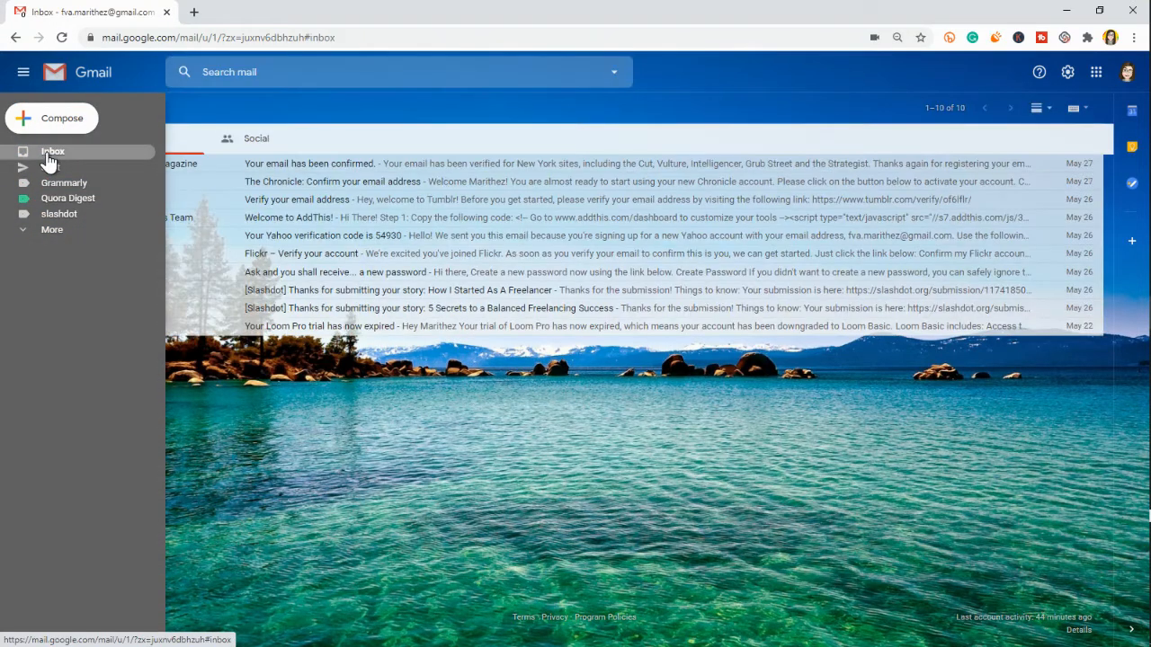
left_click(395, 290)
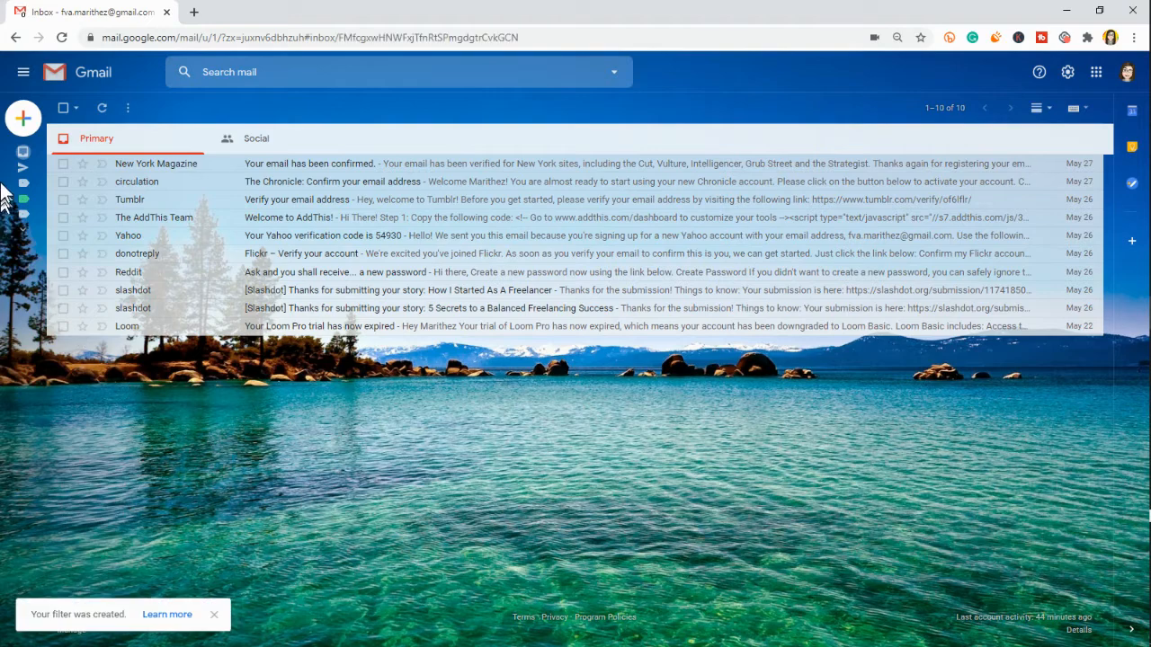
mouse_move(6, 188)
left_click(38, 156)
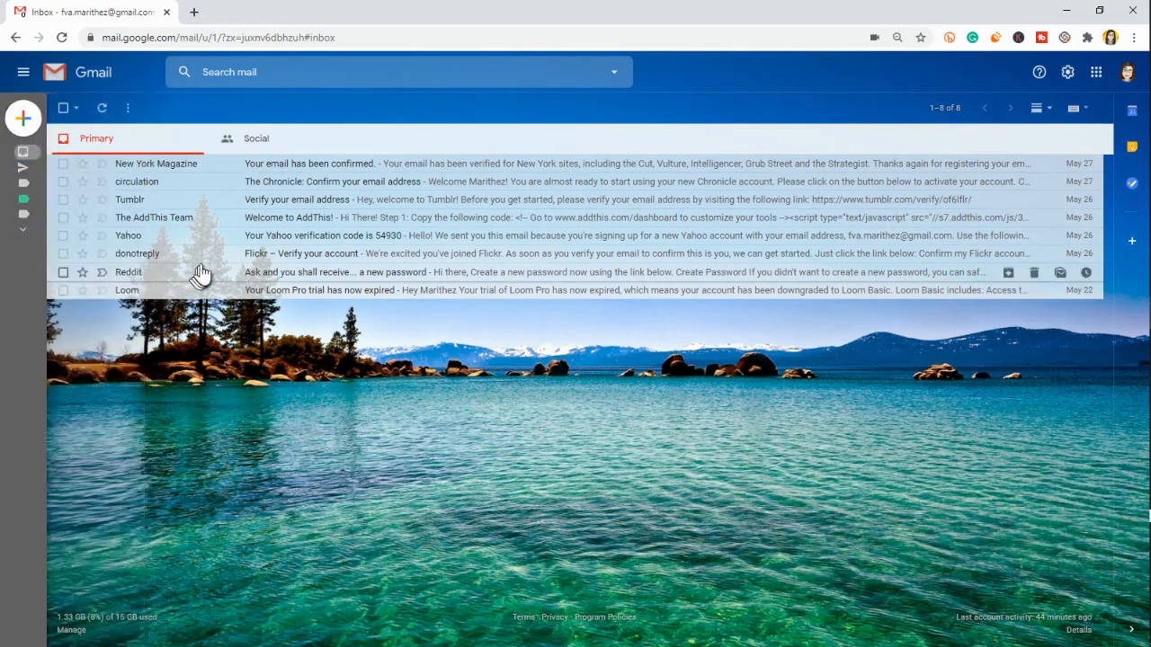
Step: Set the color of the slashdot label to orange-red
mouse_move(27, 154)
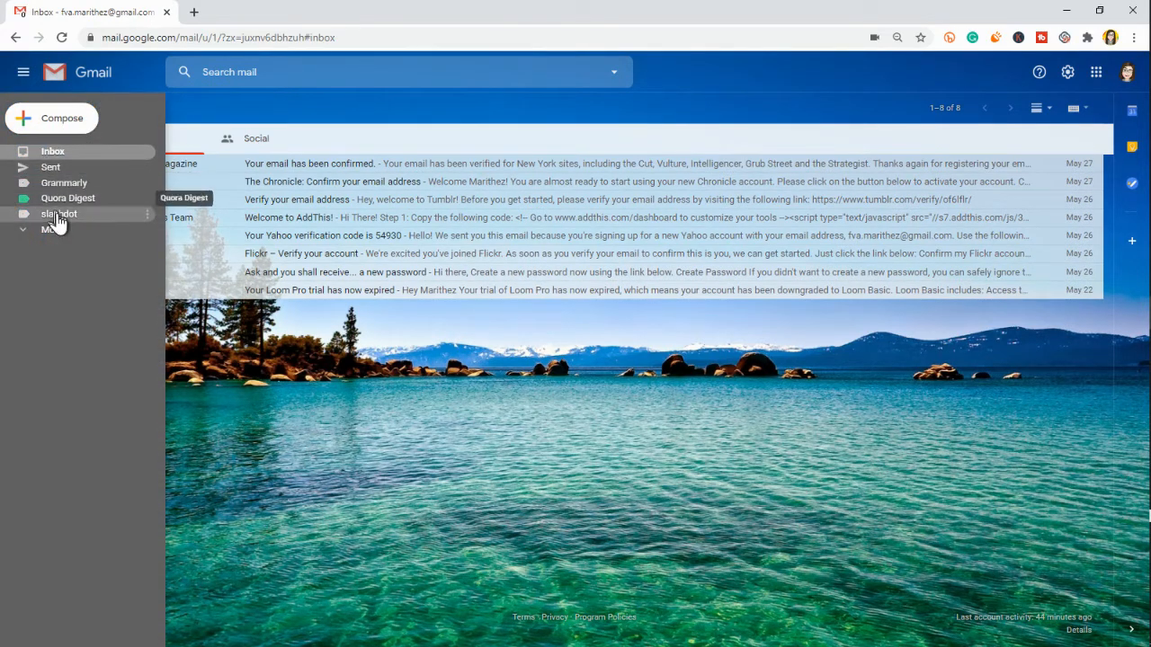
left_click(147, 214)
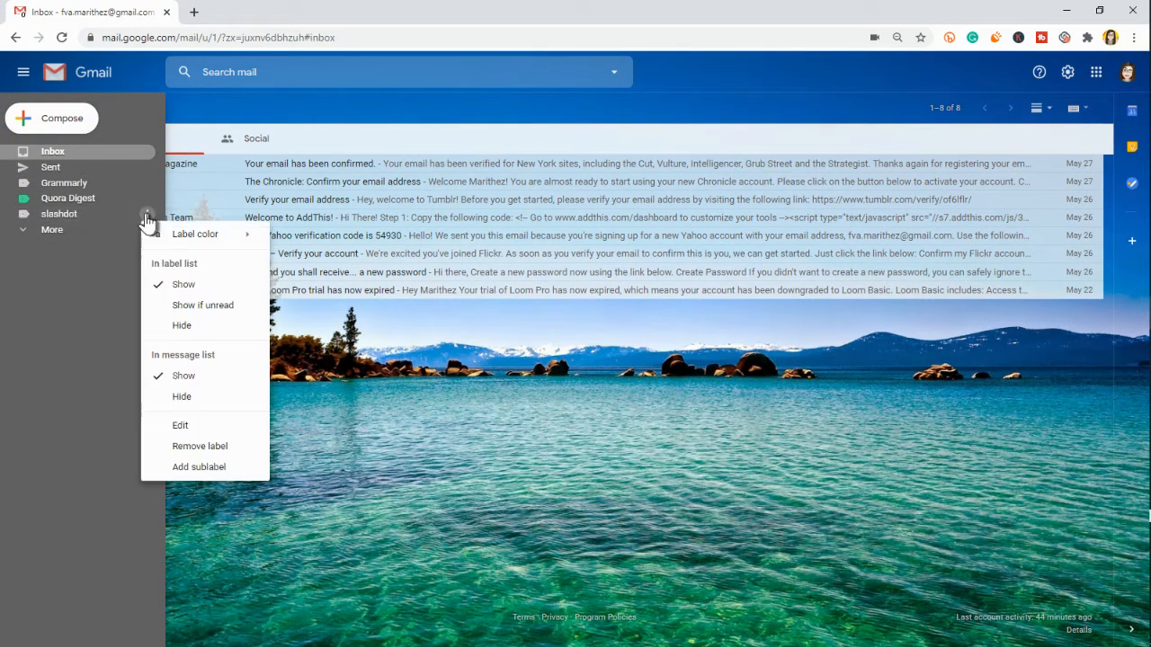
mouse_move(198, 233)
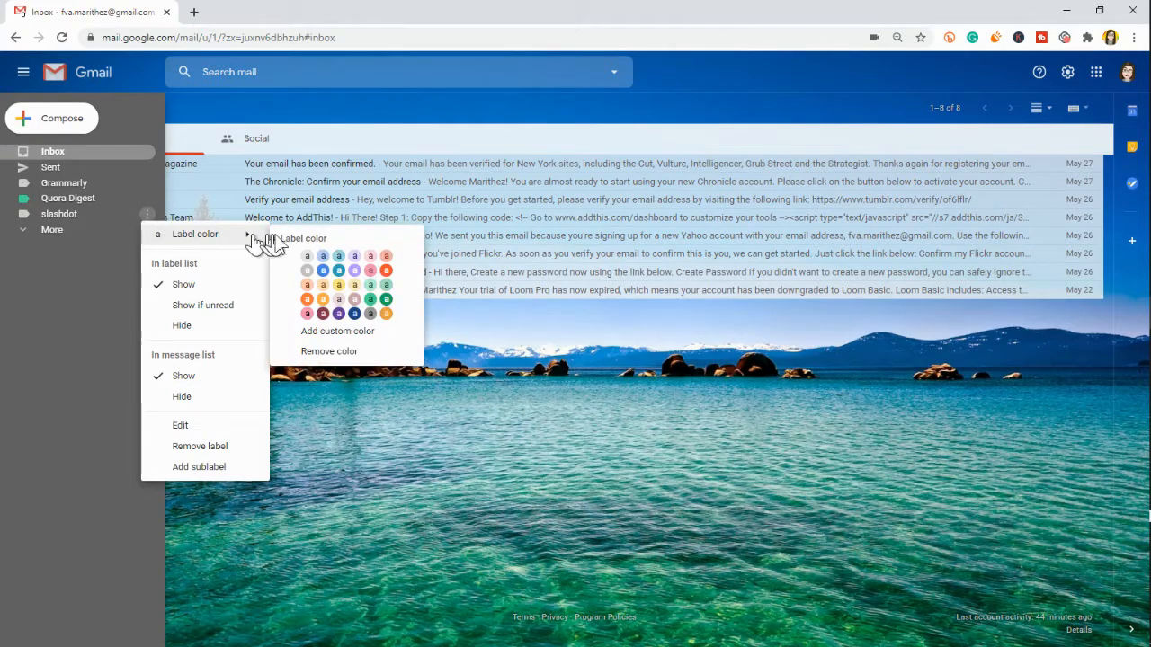
left_click(388, 266)
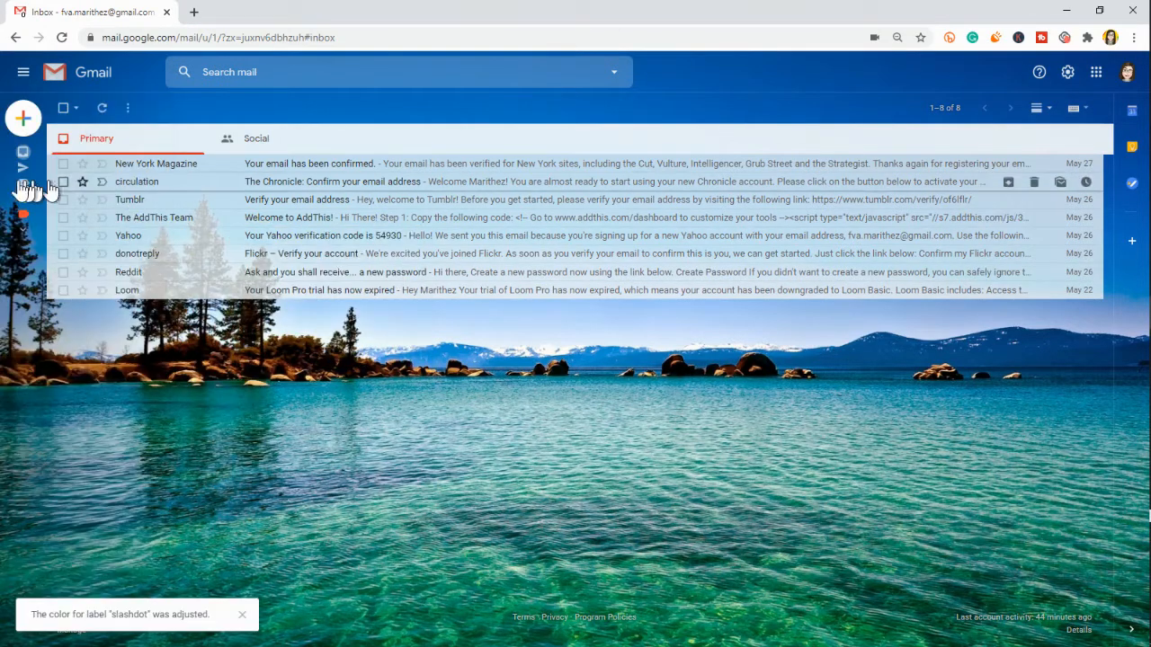
mouse_move(46, 216)
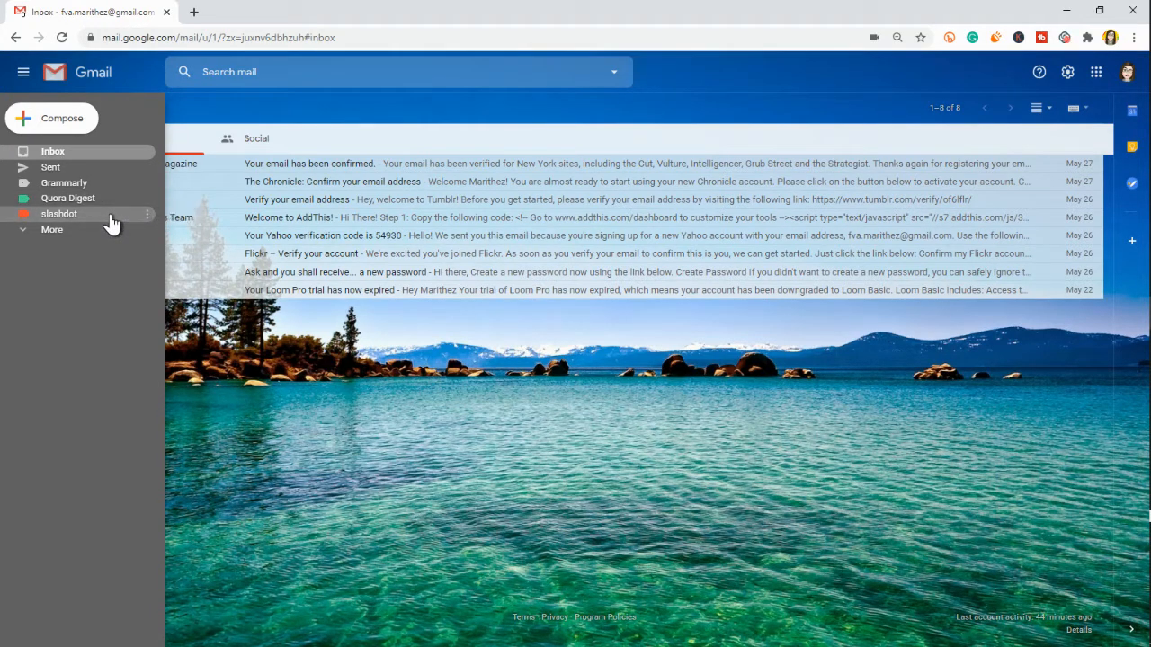
Step: Open the slashdot label and mark all three of its conversations as unread
left_click(111, 223)
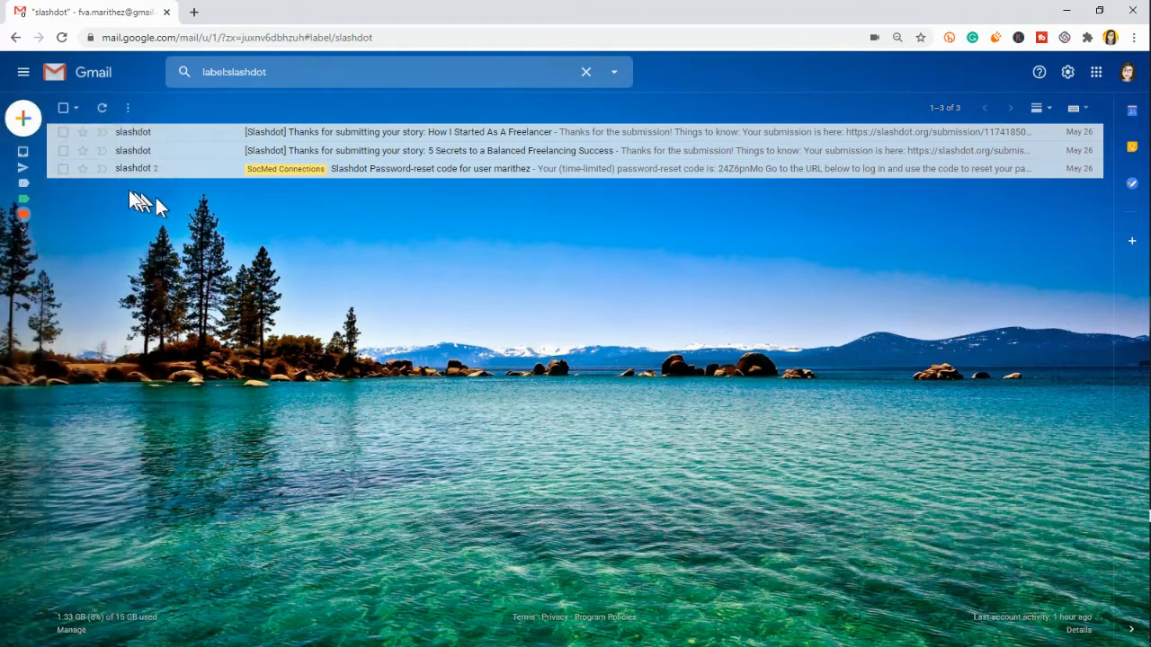
left_click(63, 169)
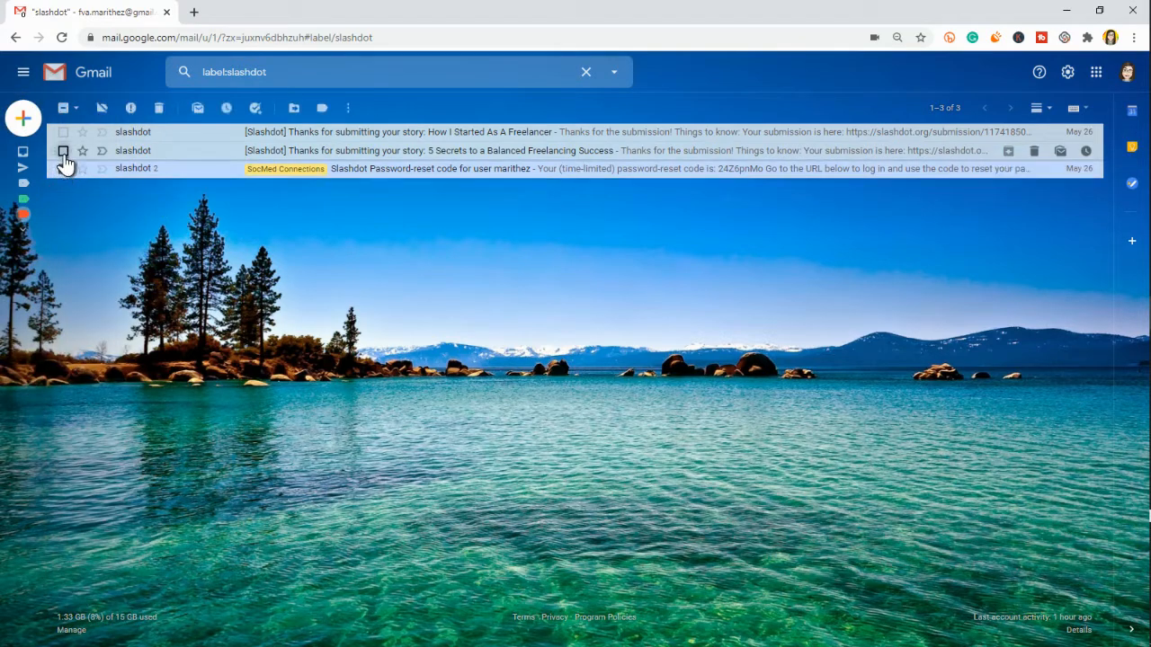
left_click(63, 151)
left_click(63, 132)
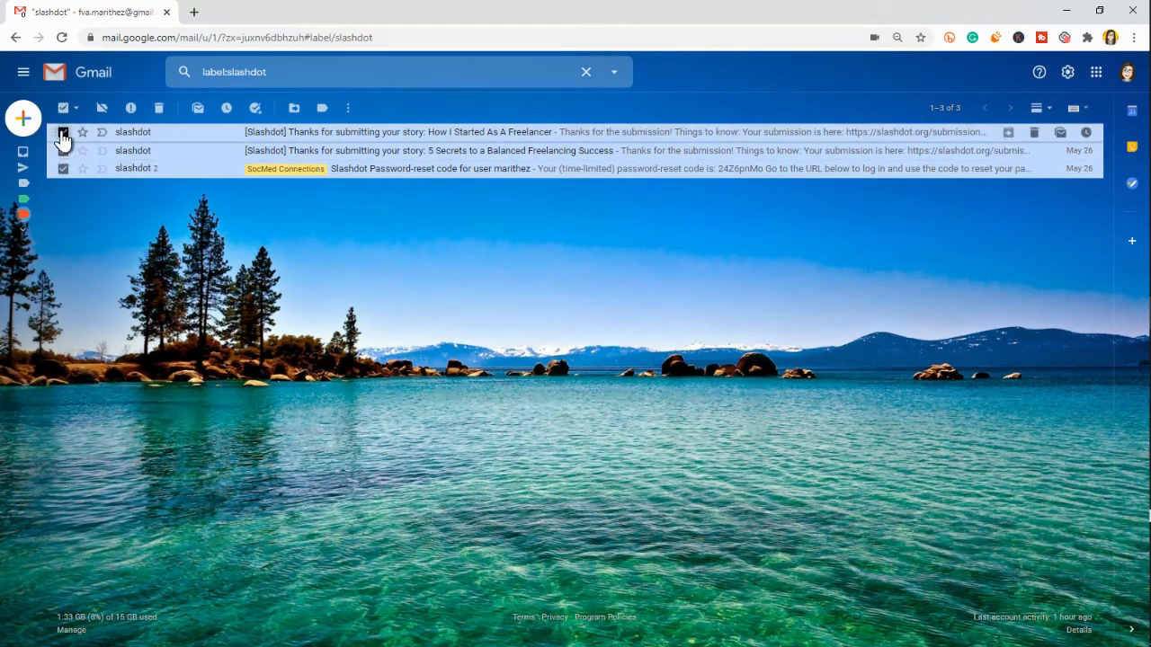
left_click(197, 109)
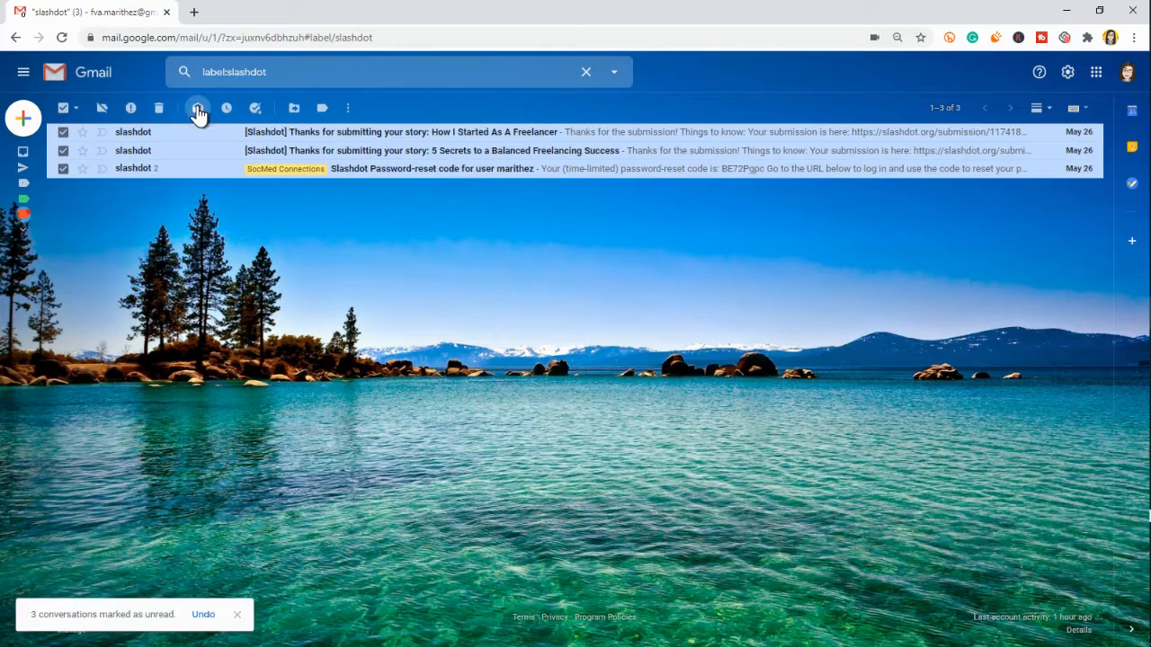
Step: Return to the inbox and apply a new label named Tumblr to the Tumblr verification email
mouse_move(19, 178)
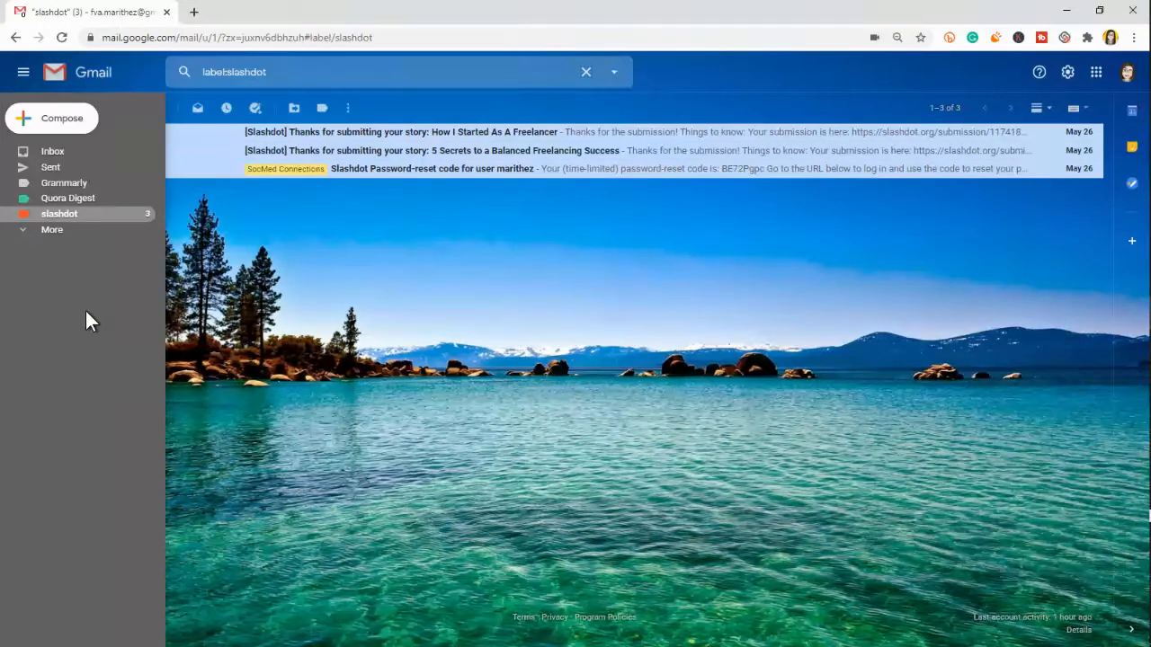
left_click(88, 154)
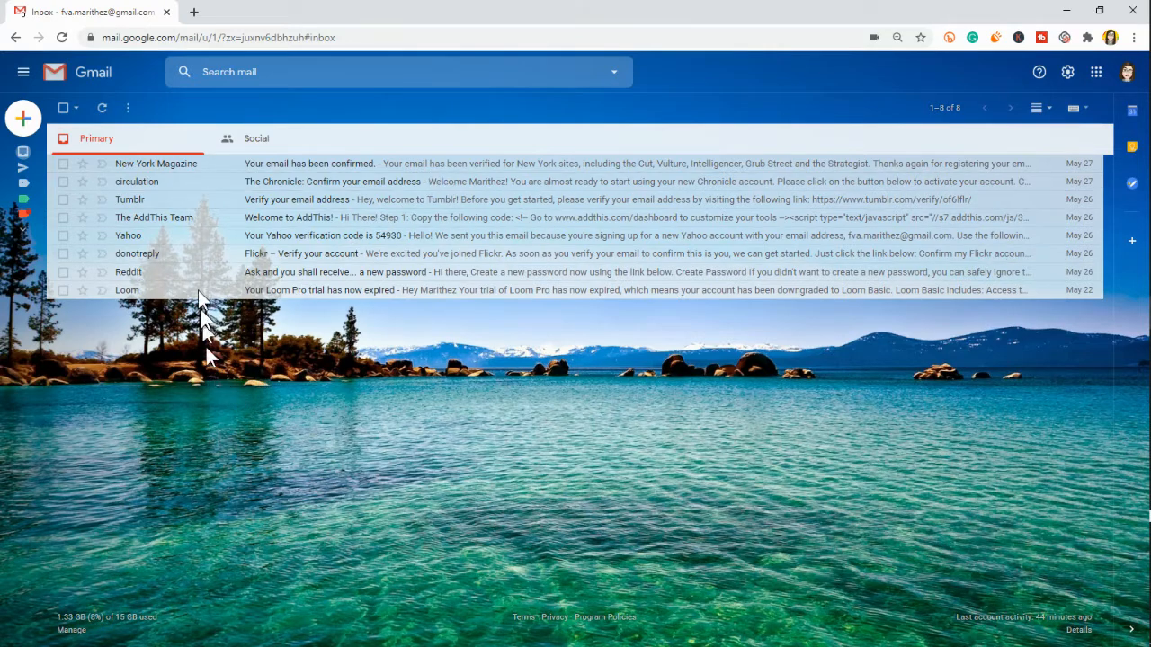
left_click(62, 200)
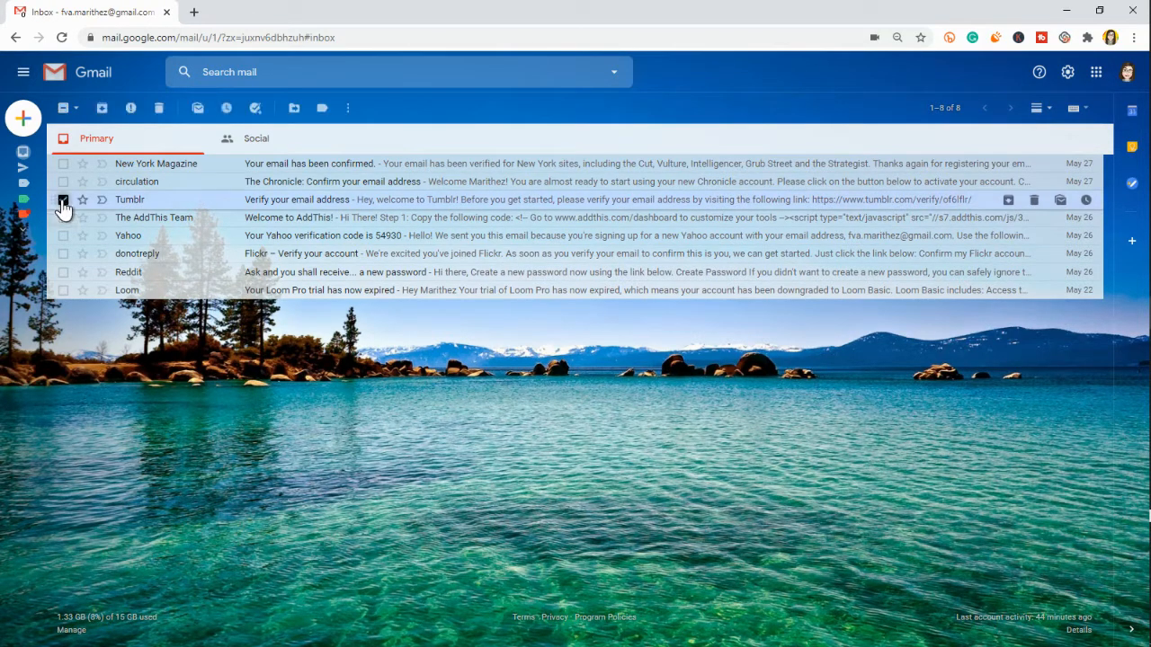
left_click(321, 109)
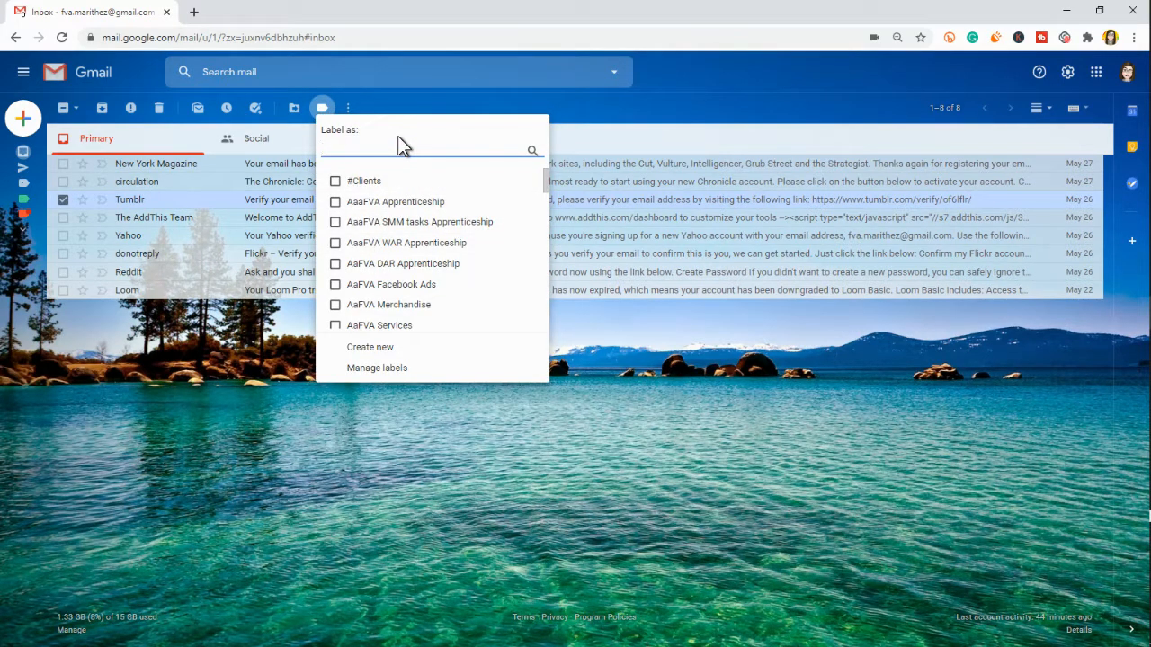
type("Tumbl")
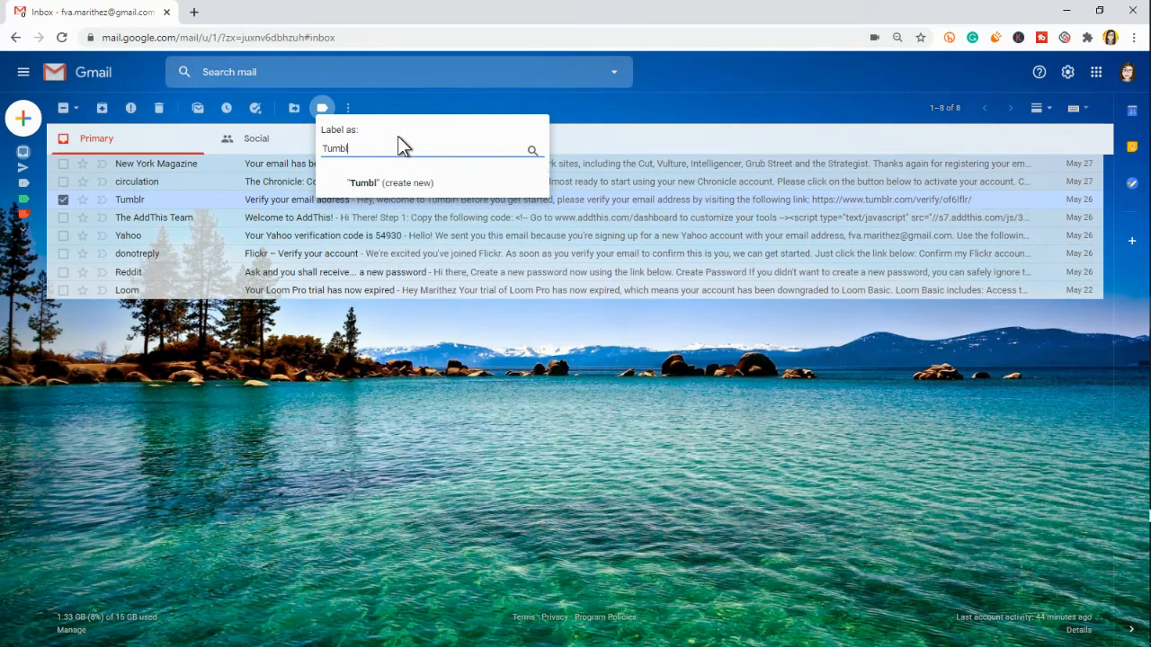
type("r")
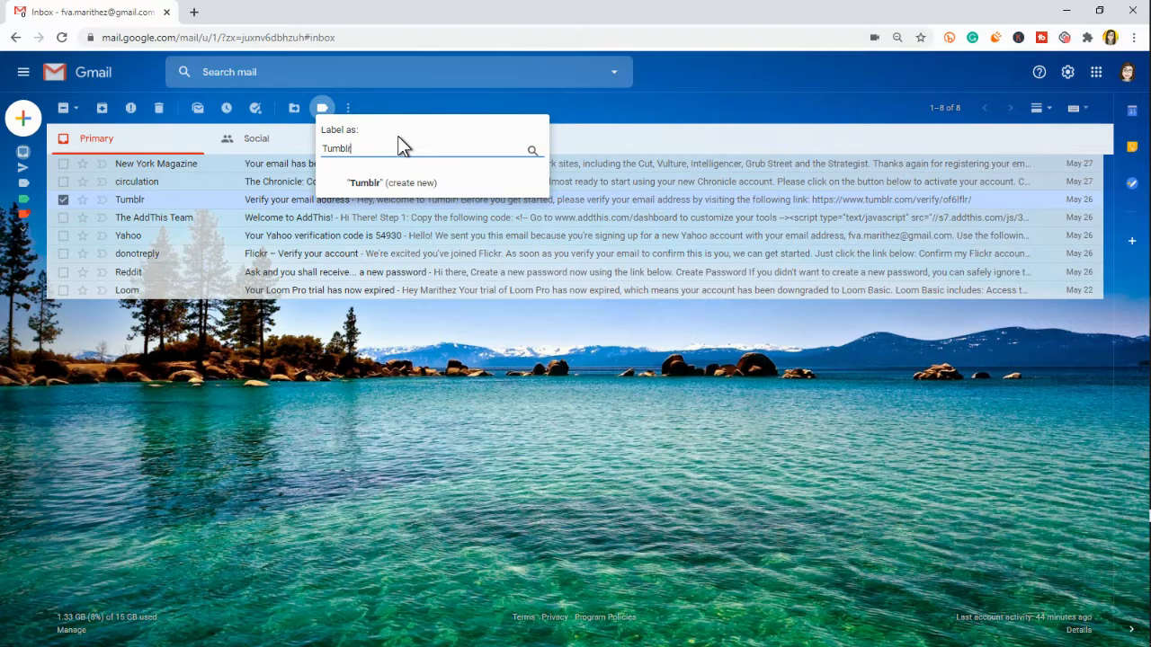
left_click(413, 186)
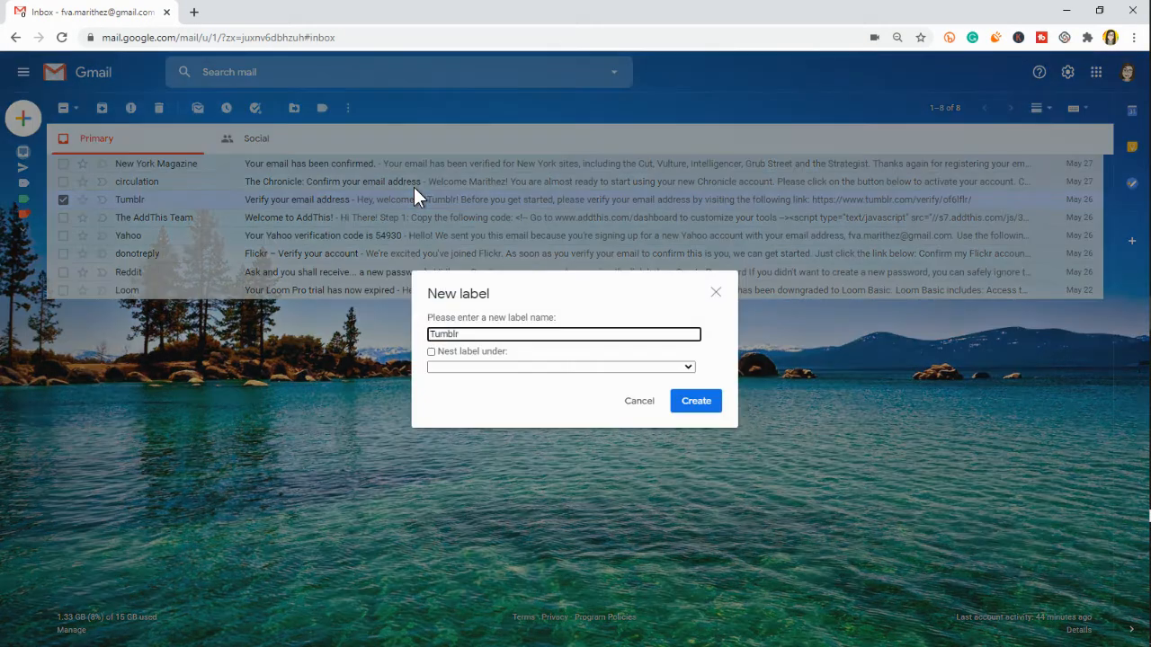
left_click(694, 401)
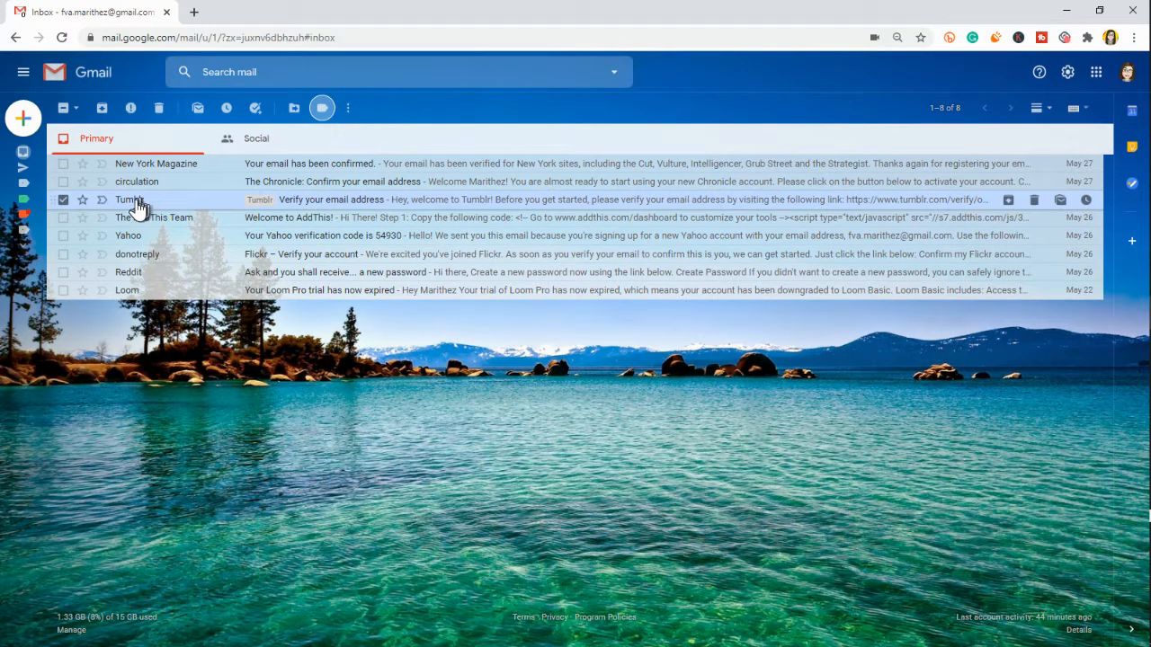
Step: Deselect the Tumblr email and apply a new label named Reddit to the Reddit email
left_click(62, 199)
left_click(62, 273)
left_click(321, 108)
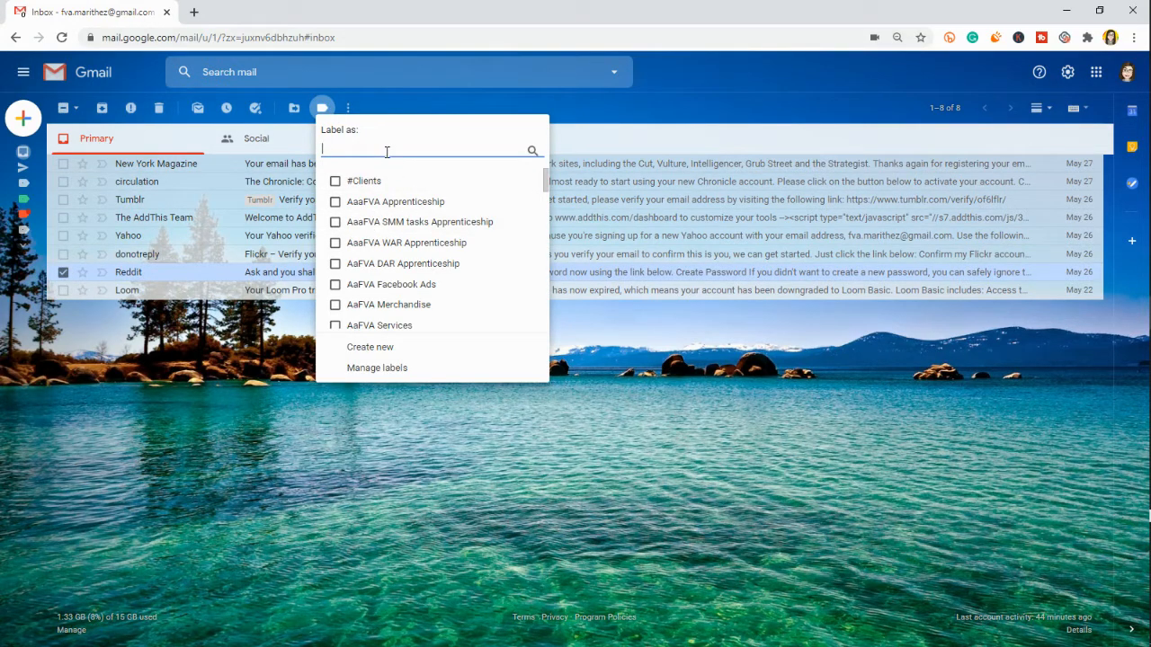
type("Reddit")
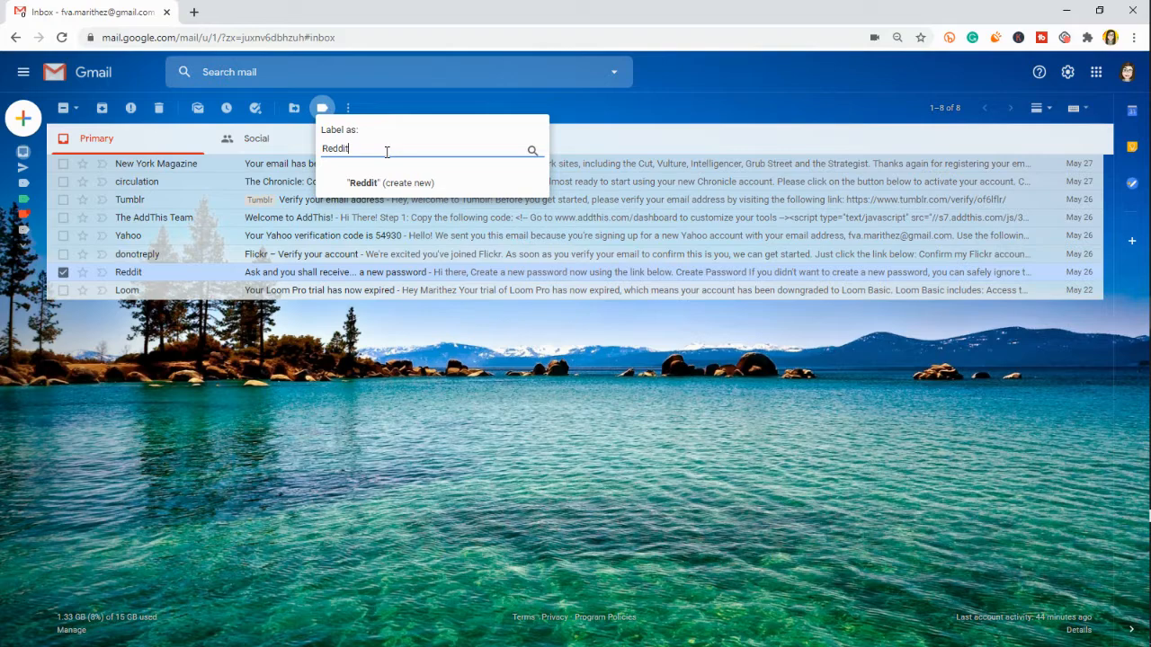
left_click(371, 180)
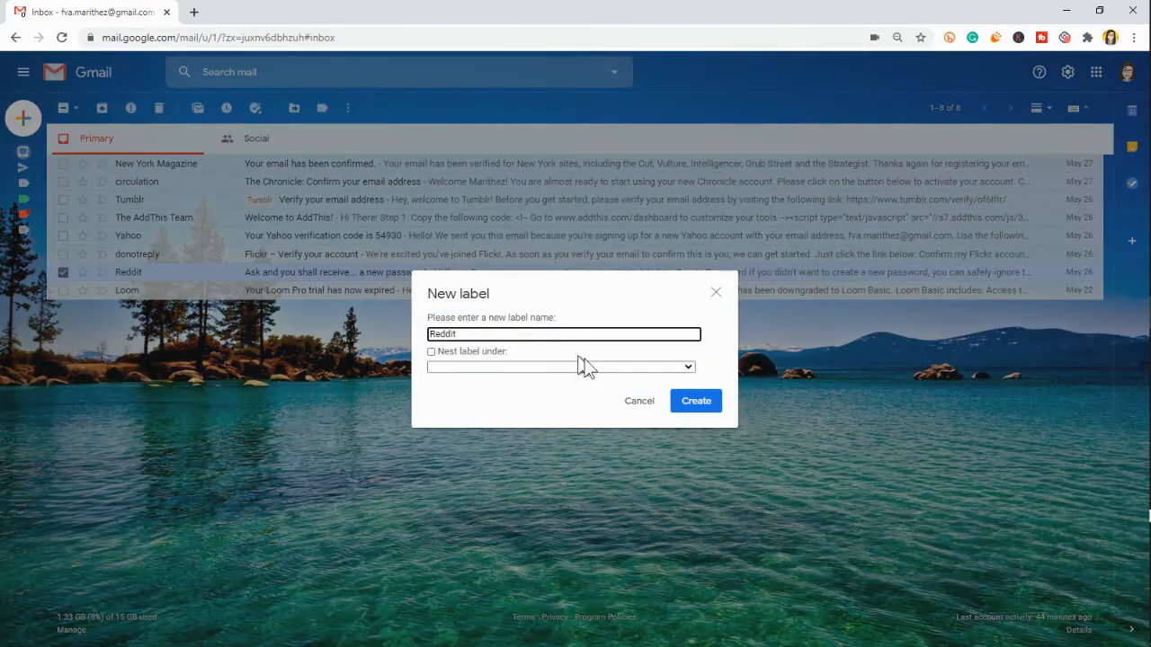
left_click(689, 404)
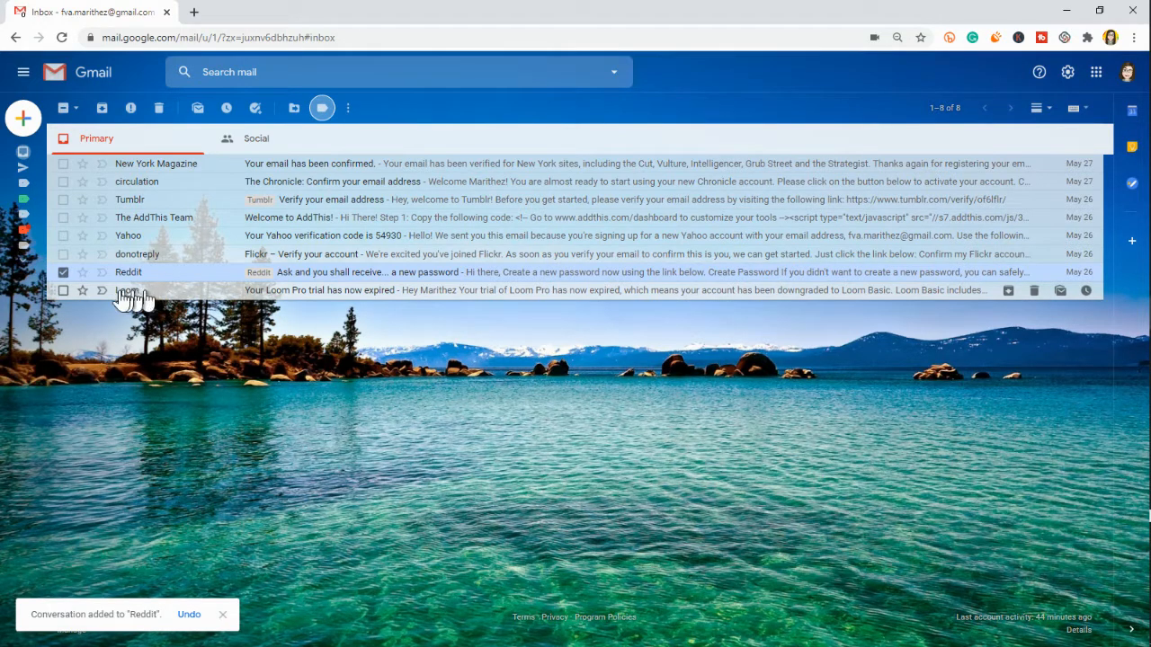
Step: Add the Loom email to the selection and apply a new label named Screen Recorder to both selected emails
left_click(63, 290)
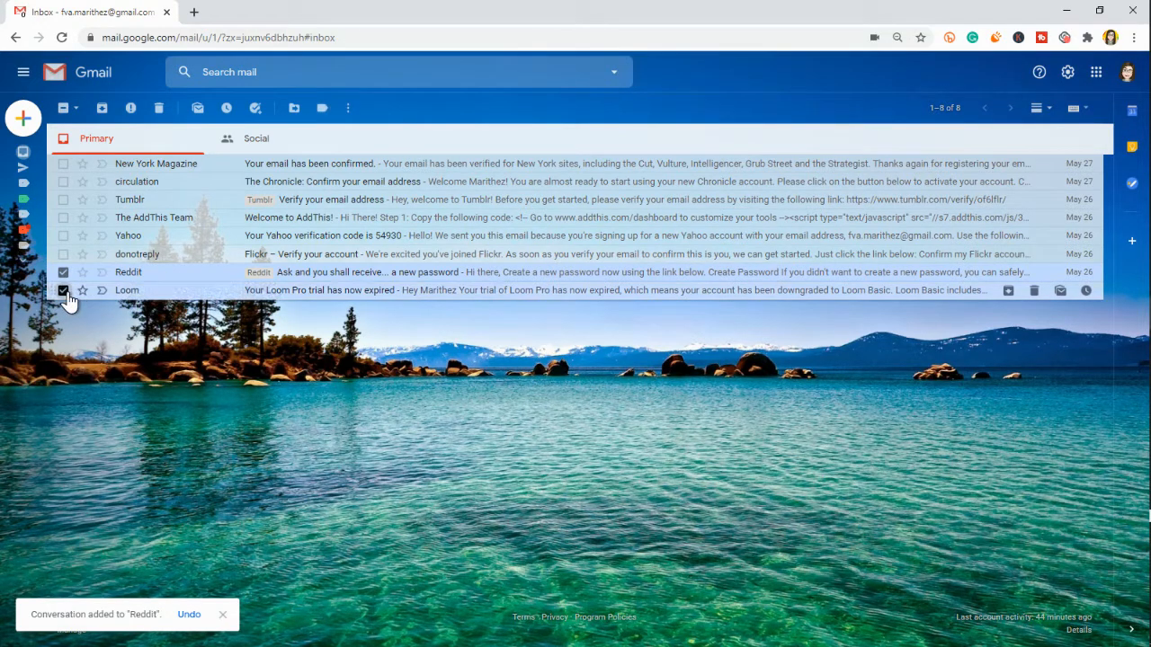
left_click(322, 108)
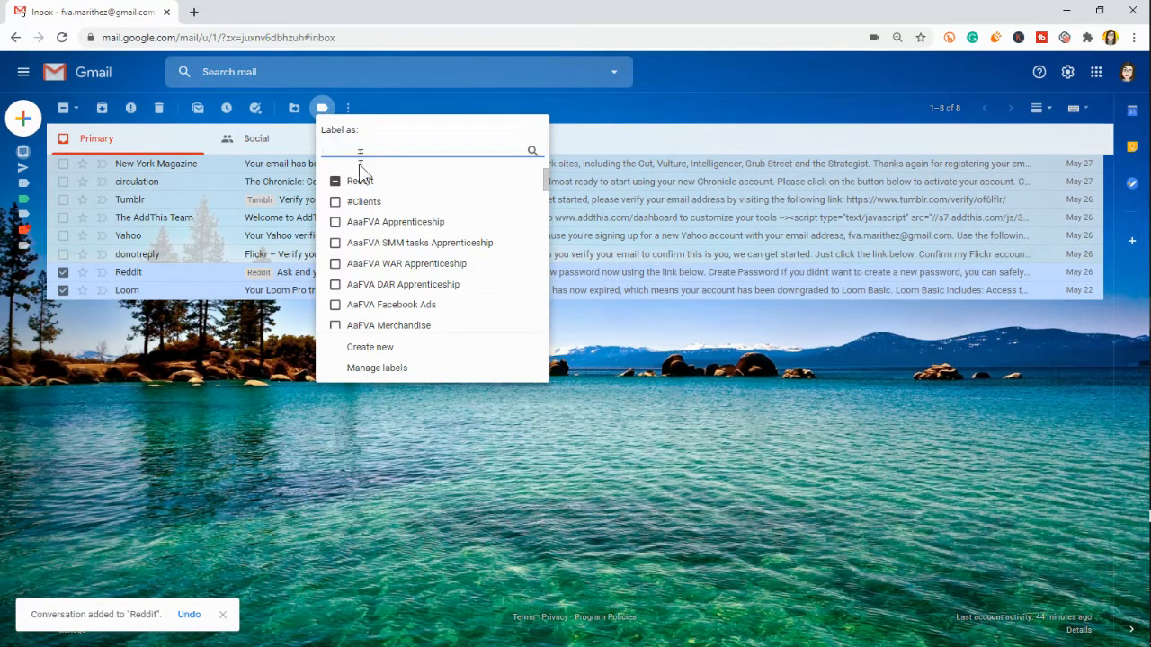
left_click(335, 182)
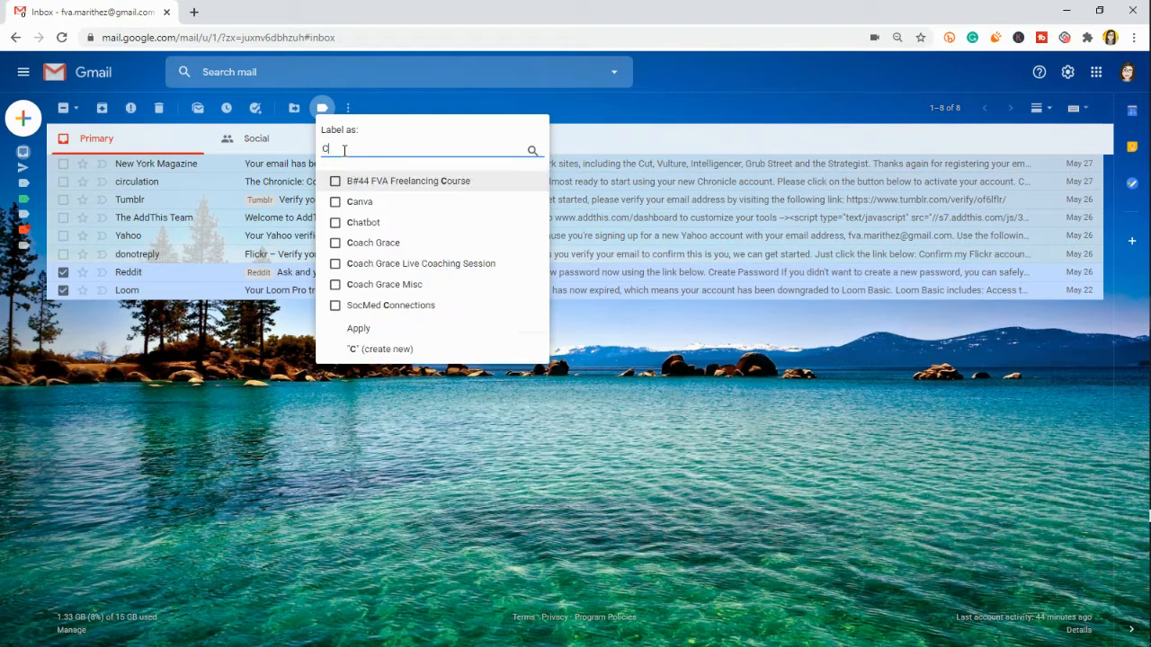
type("Screen ")
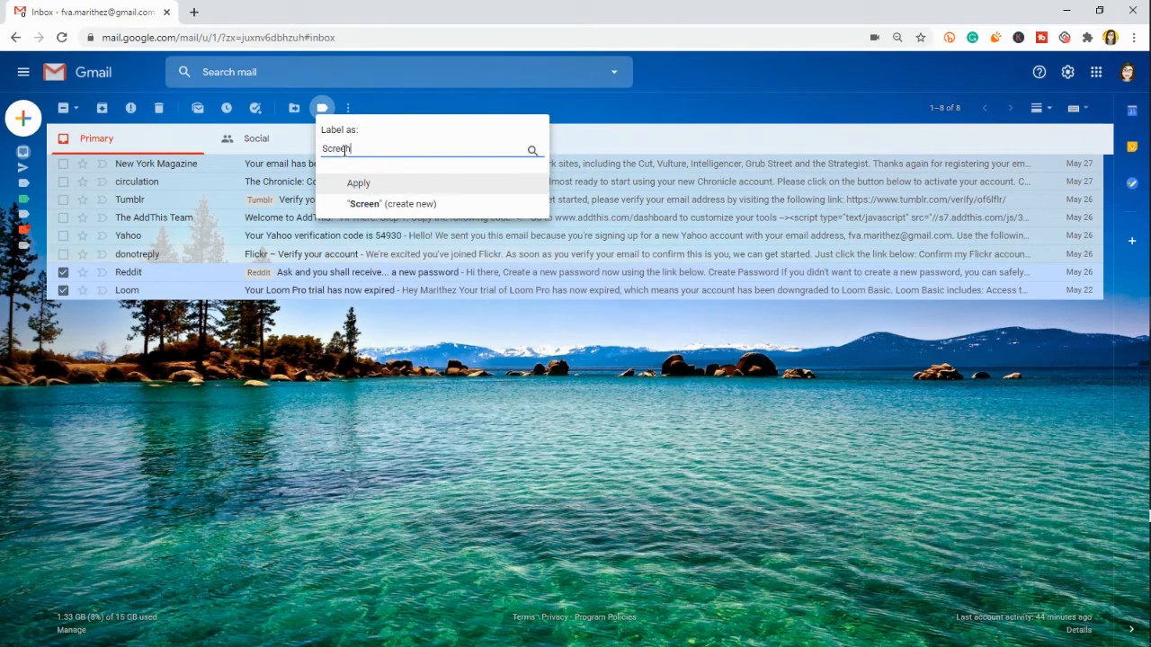
type("Recorder")
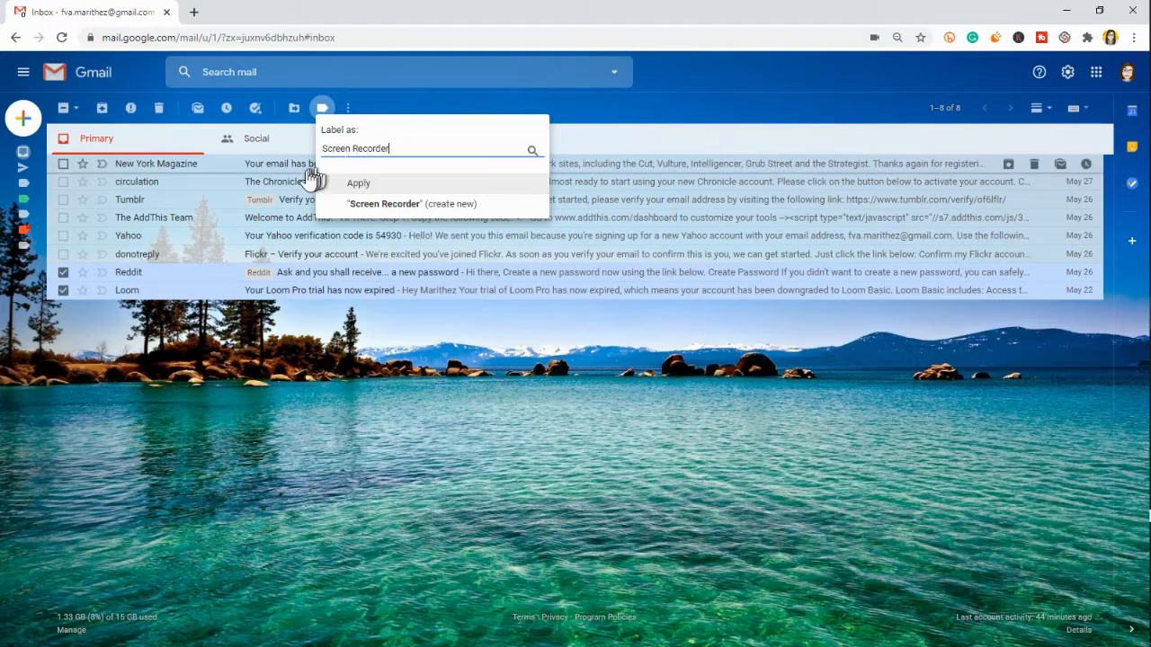
left_click(364, 204)
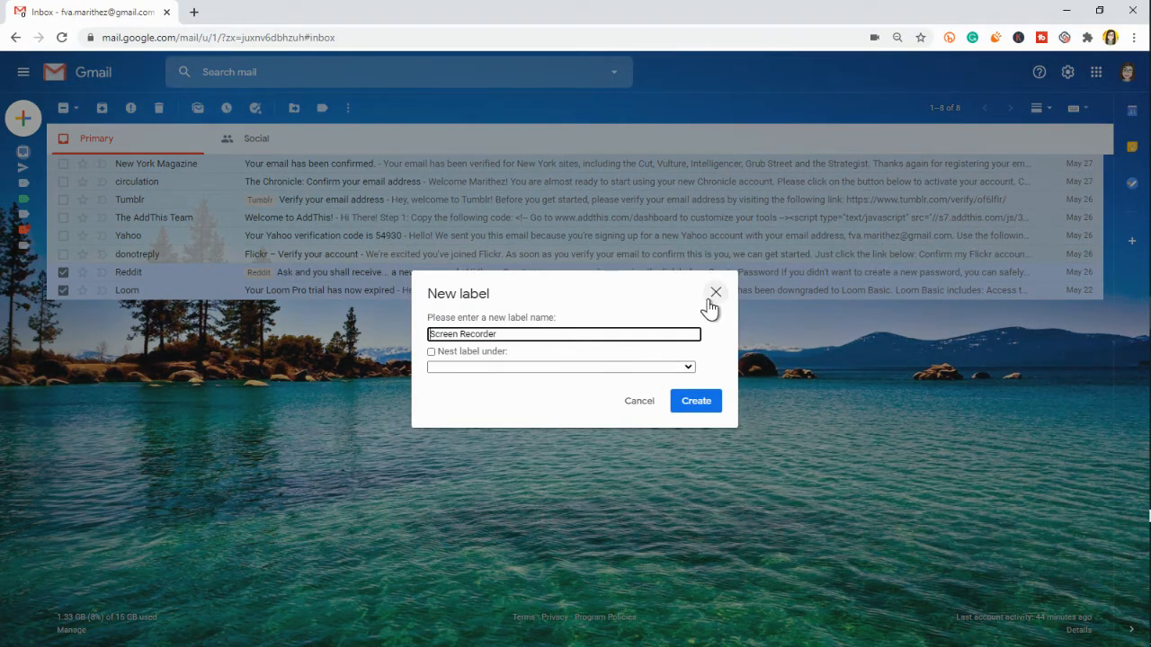
left_click(704, 402)
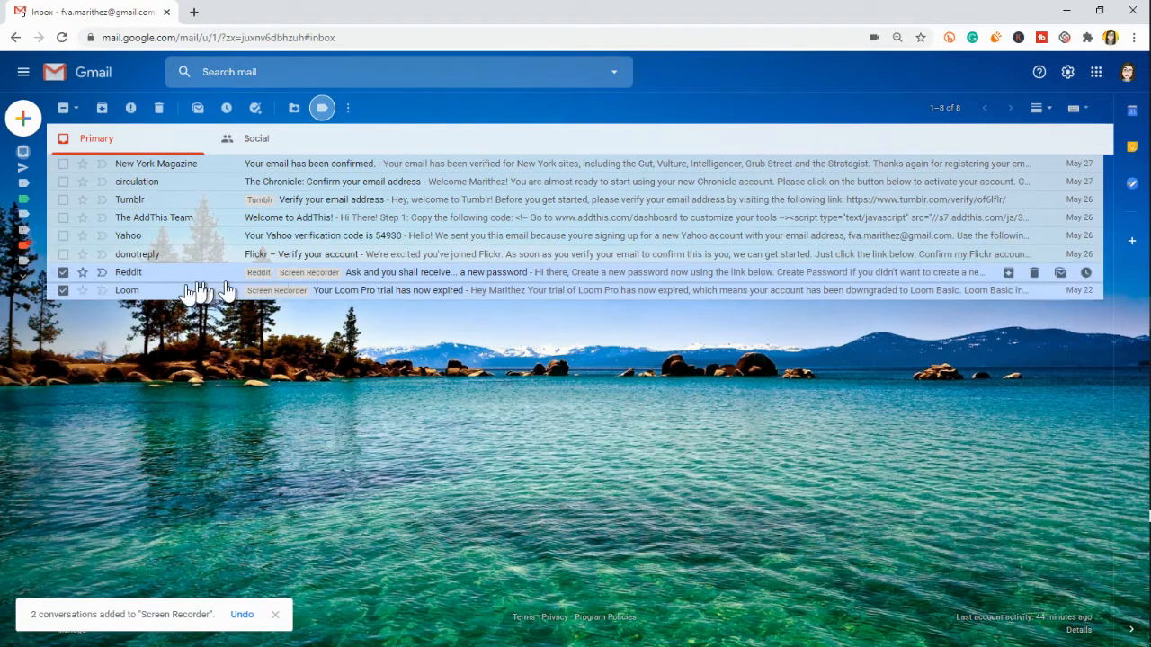
Step: Deselect the Loom email and remove the Screen Recorder label from the Reddit email
left_click(63, 290)
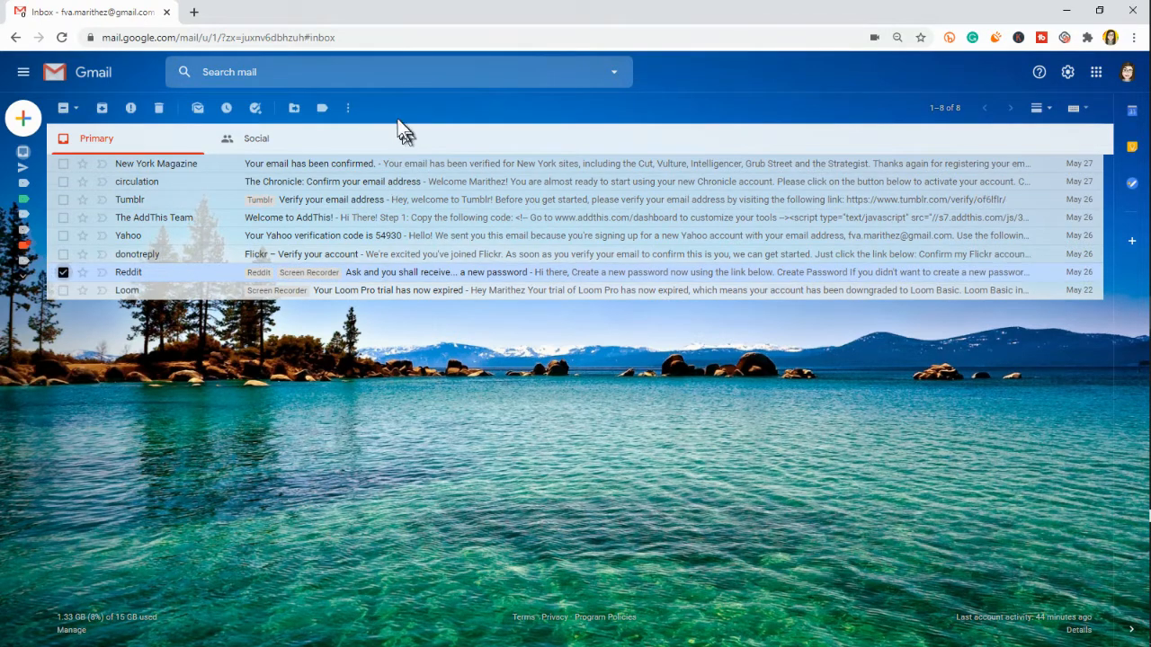
left_click(322, 109)
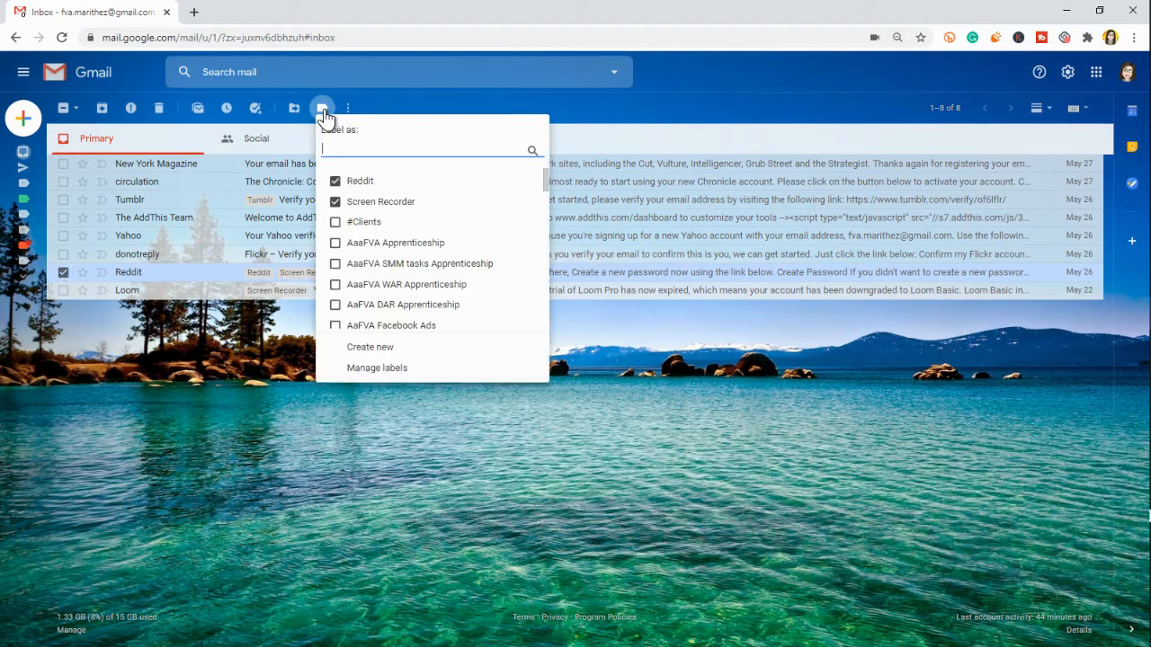
left_click(336, 205)
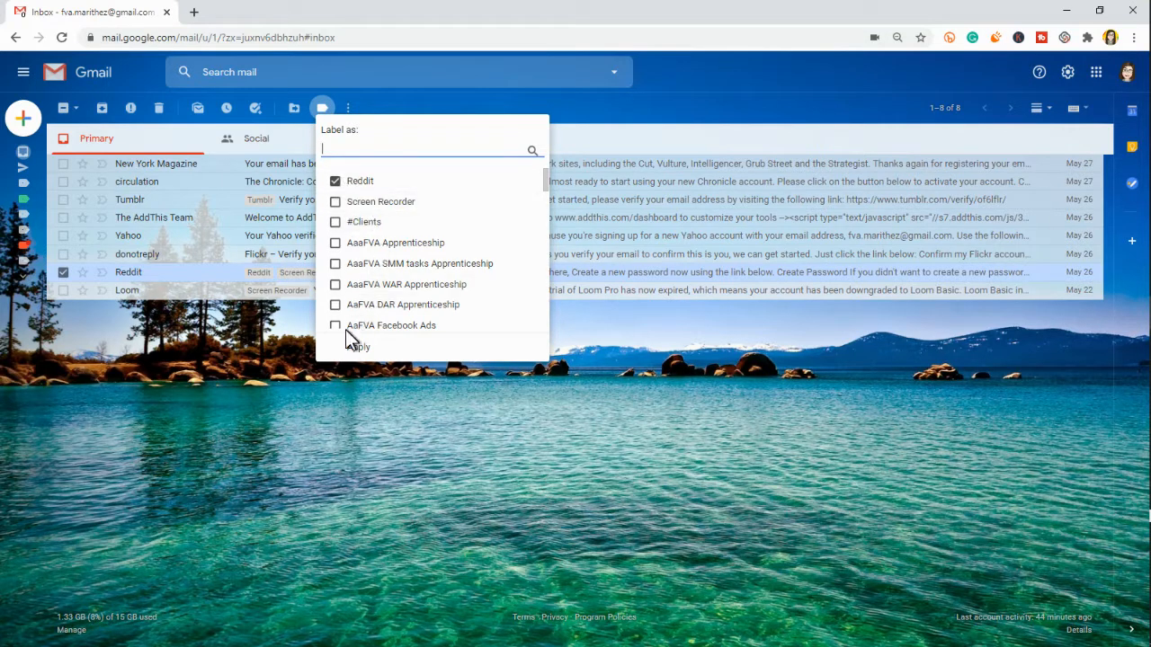
left_click(358, 349)
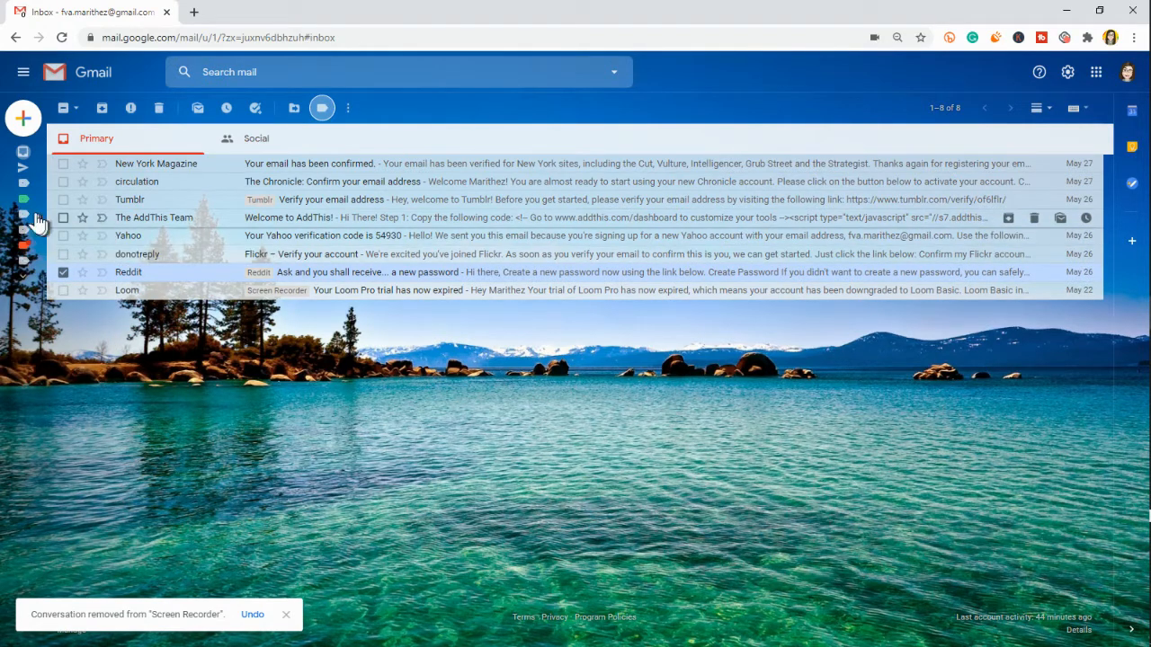
Step: Set the color of the Reddit label to blue
mouse_move(22, 219)
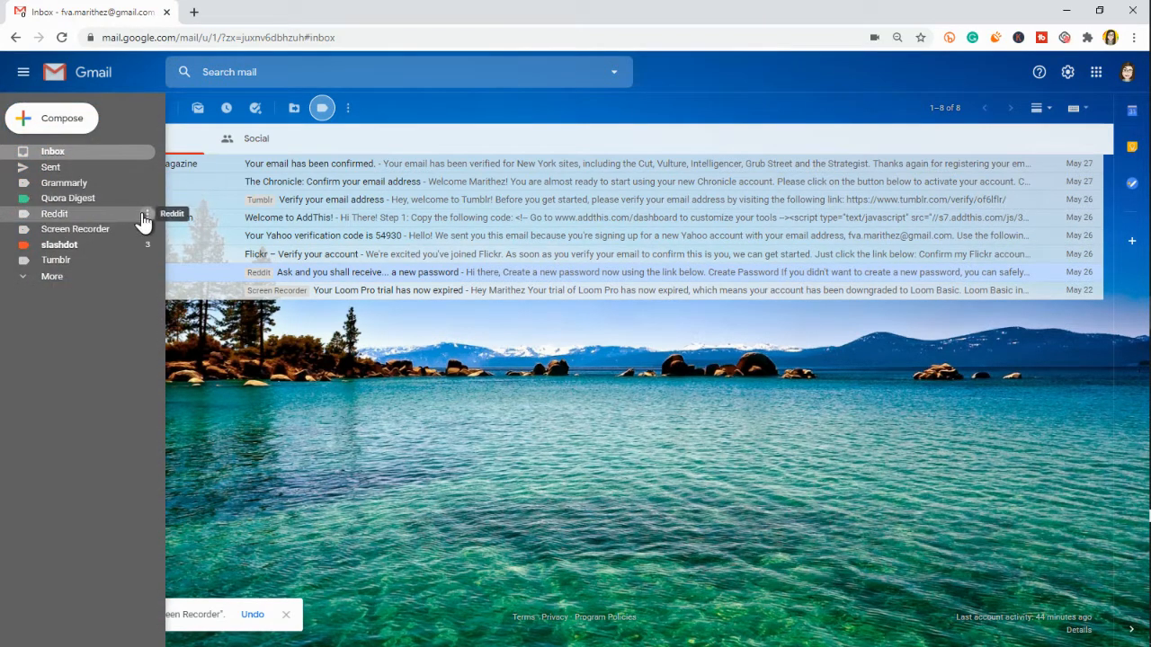
left_click(147, 214)
mouse_move(230, 243)
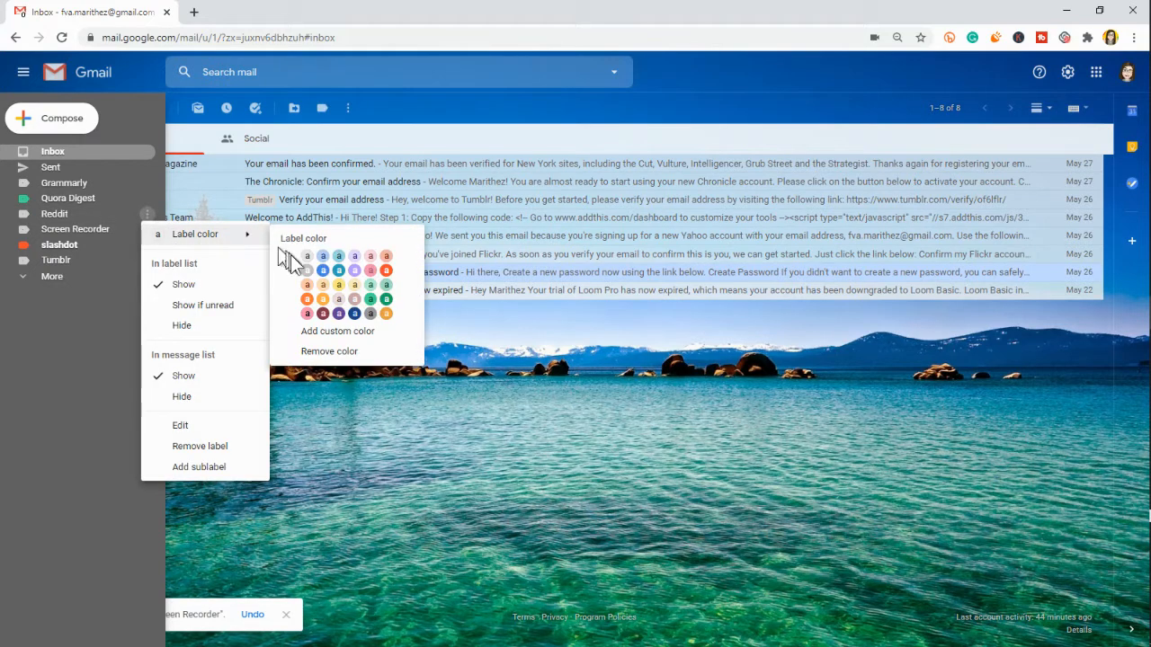
left_click(323, 270)
Step: Set the color of the Screen Recorder label to orange
mouse_move(22, 185)
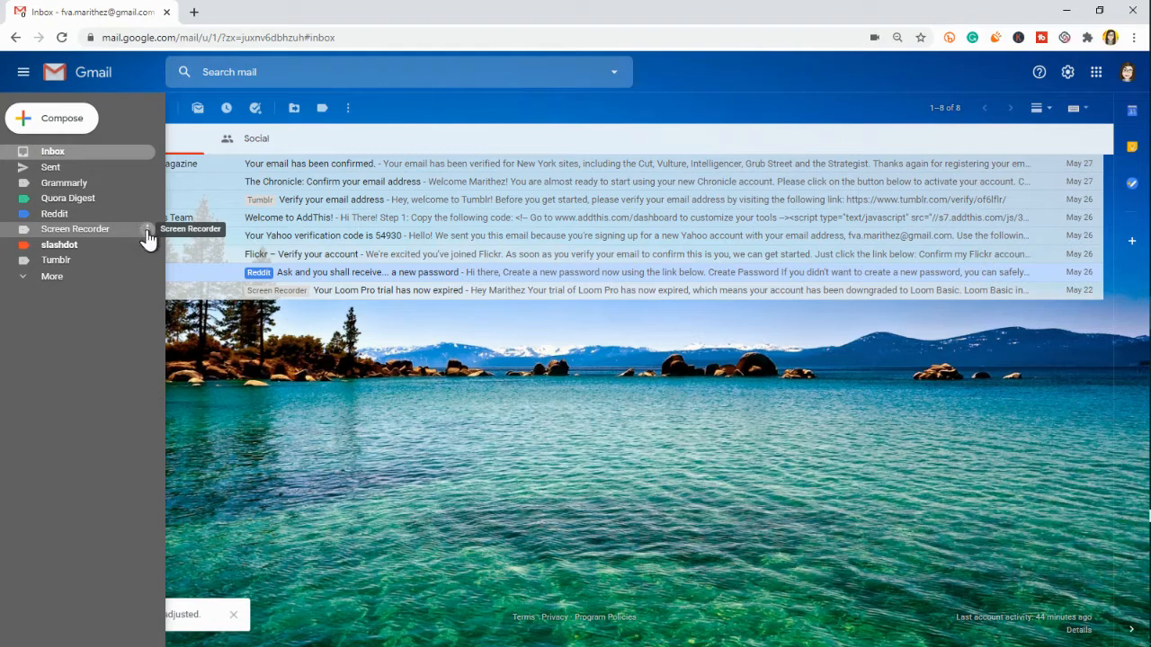
left_click(146, 230)
mouse_move(203, 255)
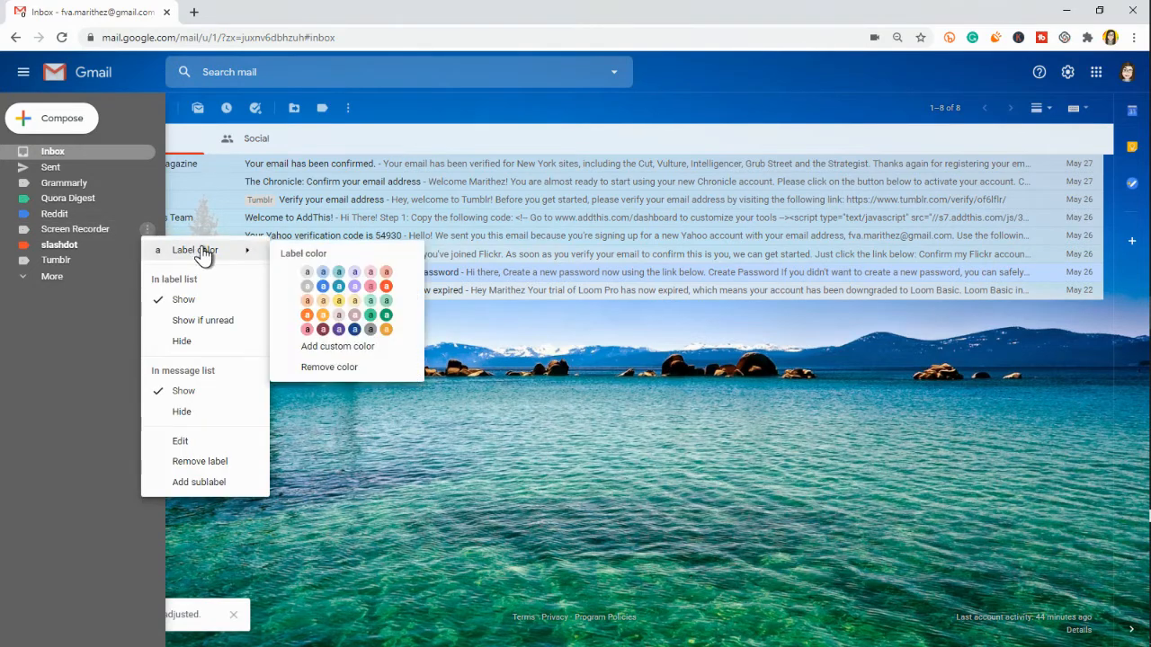
left_click(322, 315)
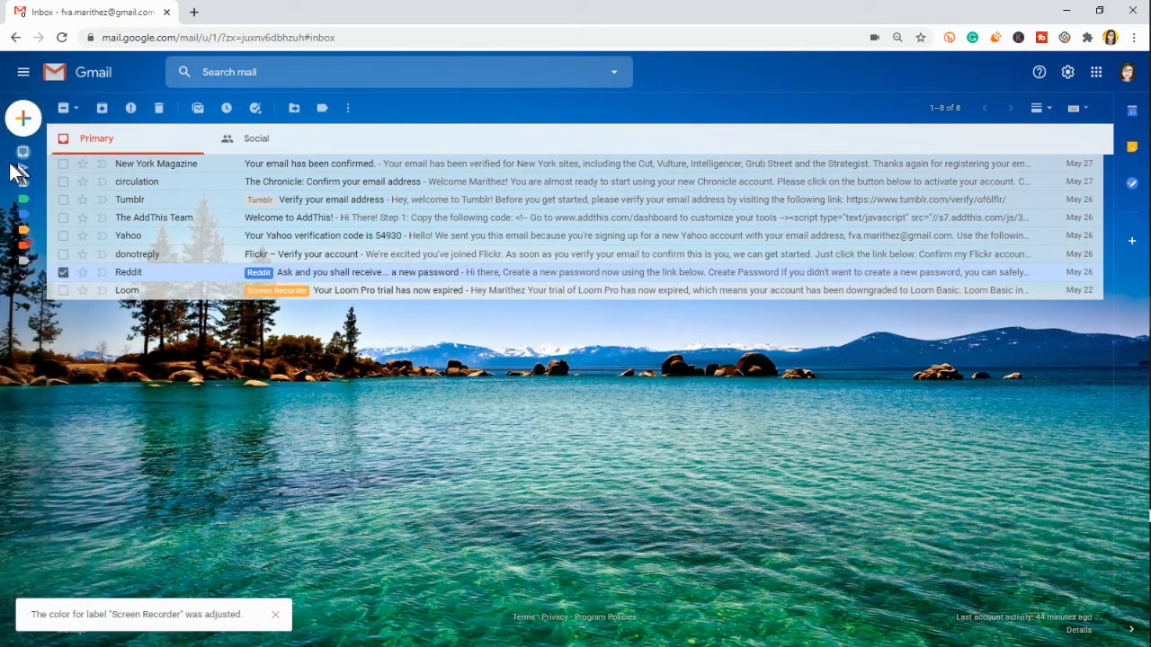
Step: Set the color of the Tumblr label to pink, and clear the selection of the Reddit email
mouse_move(16, 171)
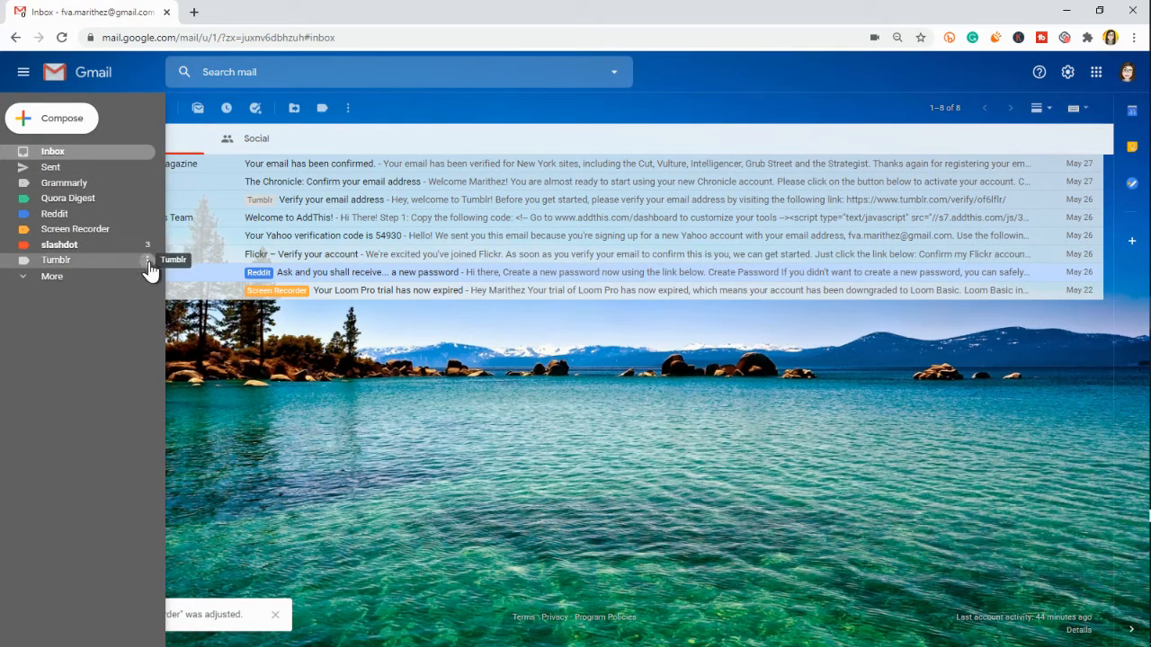
left_click(148, 261)
mouse_move(209, 284)
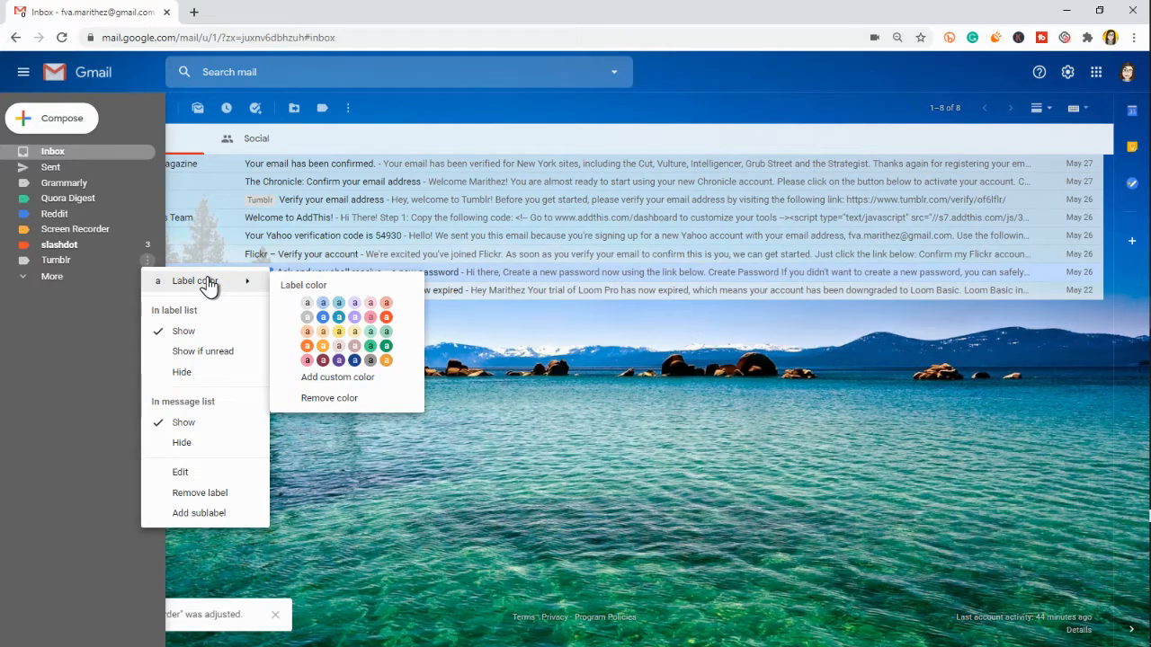
left_click(370, 317)
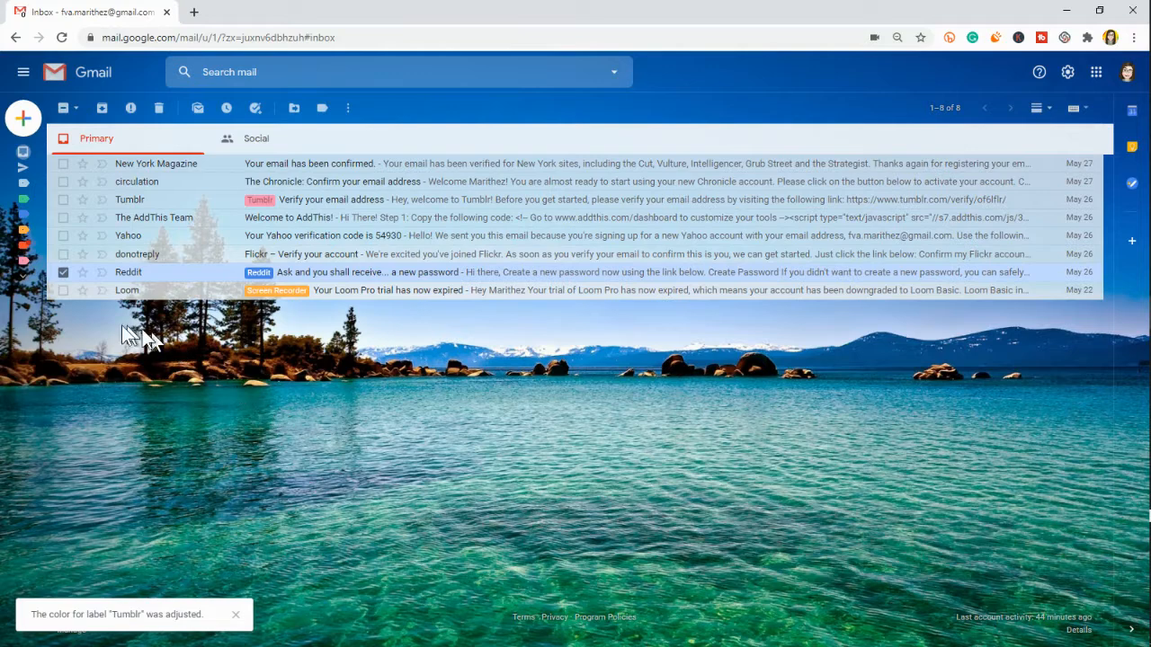
left_click(63, 271)
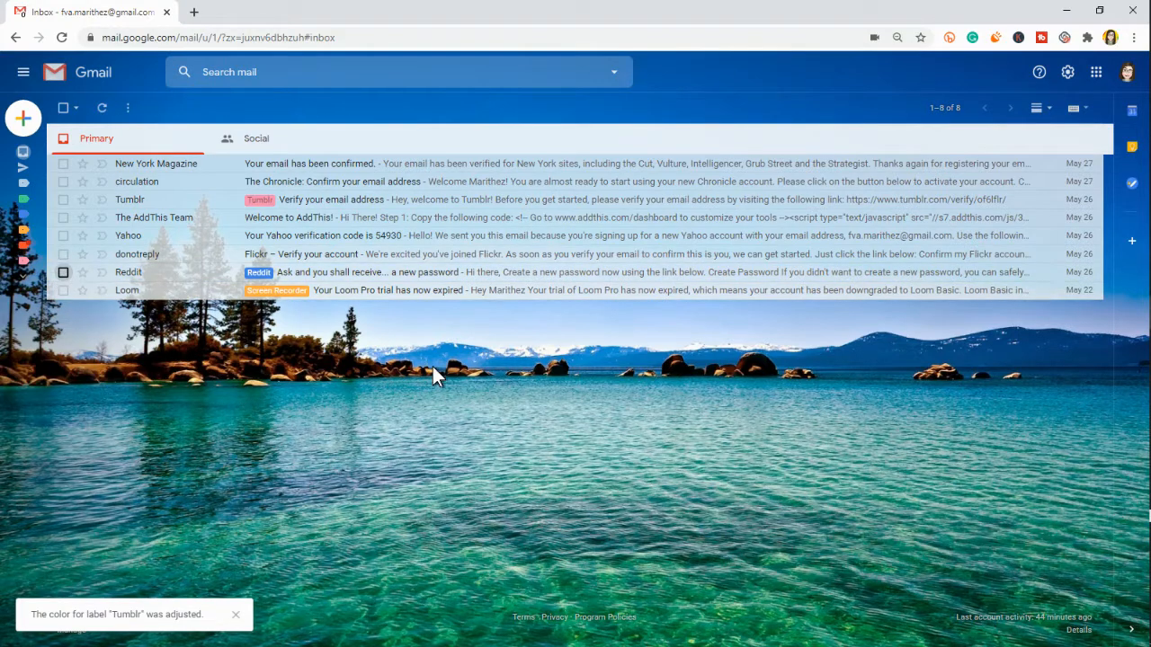